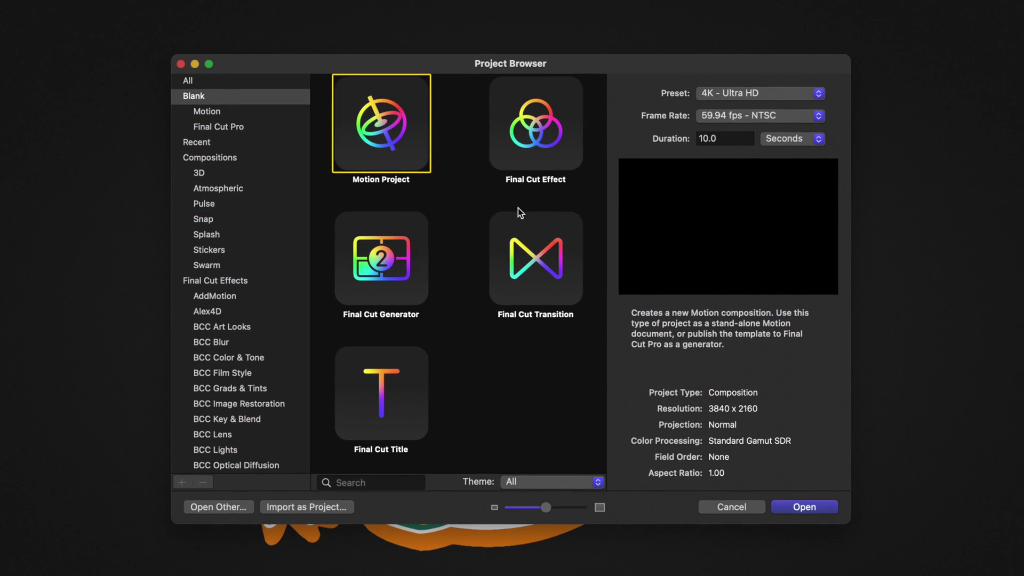
Step: Create a new Final Cut Effect project at 4K Ultra HD, 59.94 fps, 10 seconds long
left_click(527, 142)
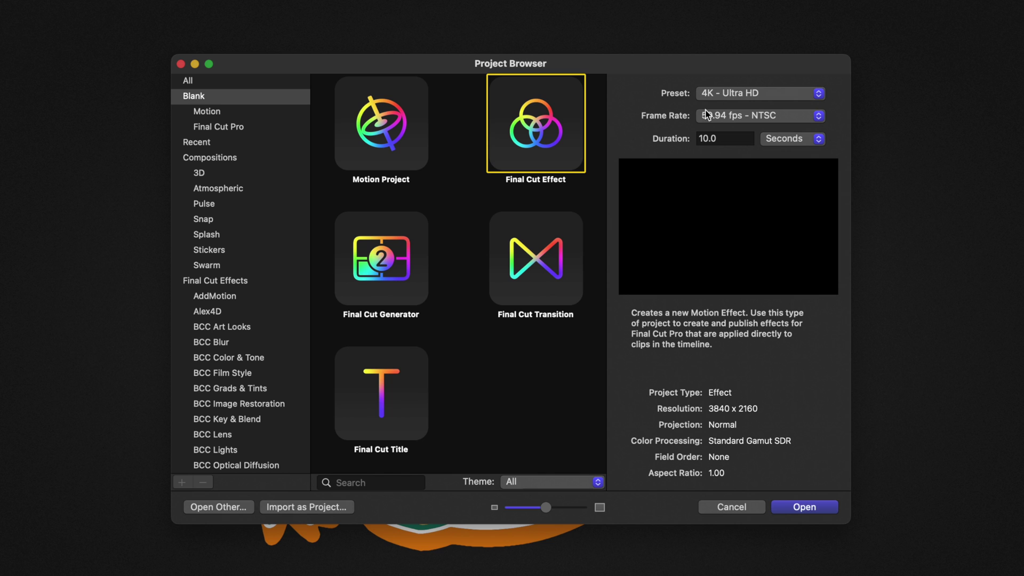
left_click(805, 508)
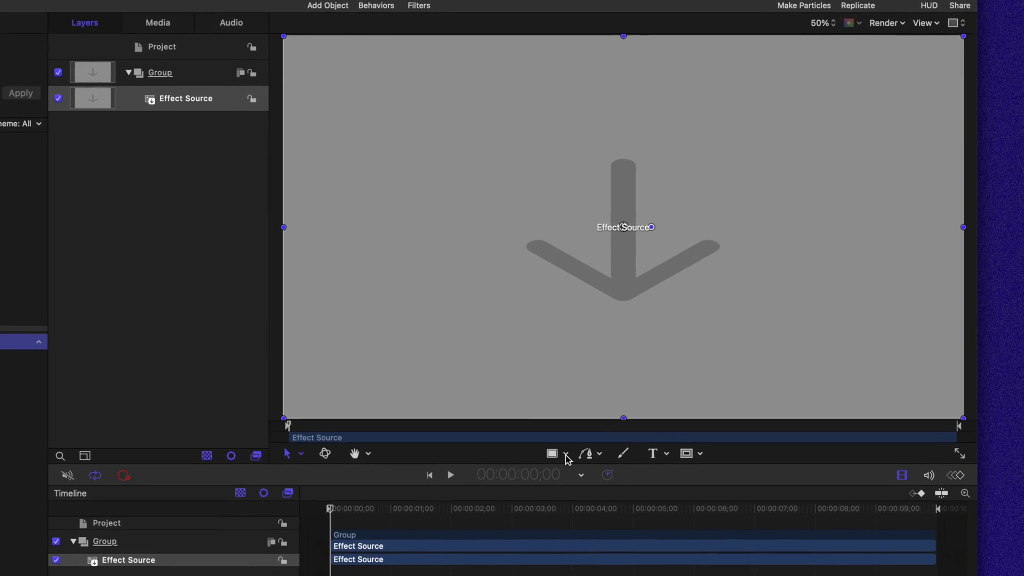
Step: With the Line shape tool, draw a vertical line down the full height of the zoomed-out canvas
left_click(616, 395)
left_click(579, 516)
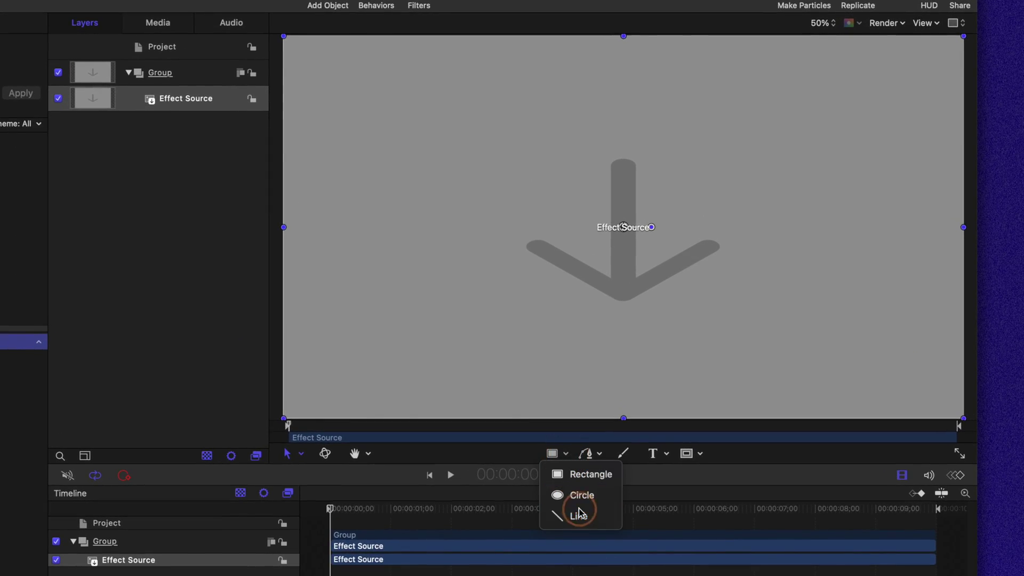
key("super+minus")
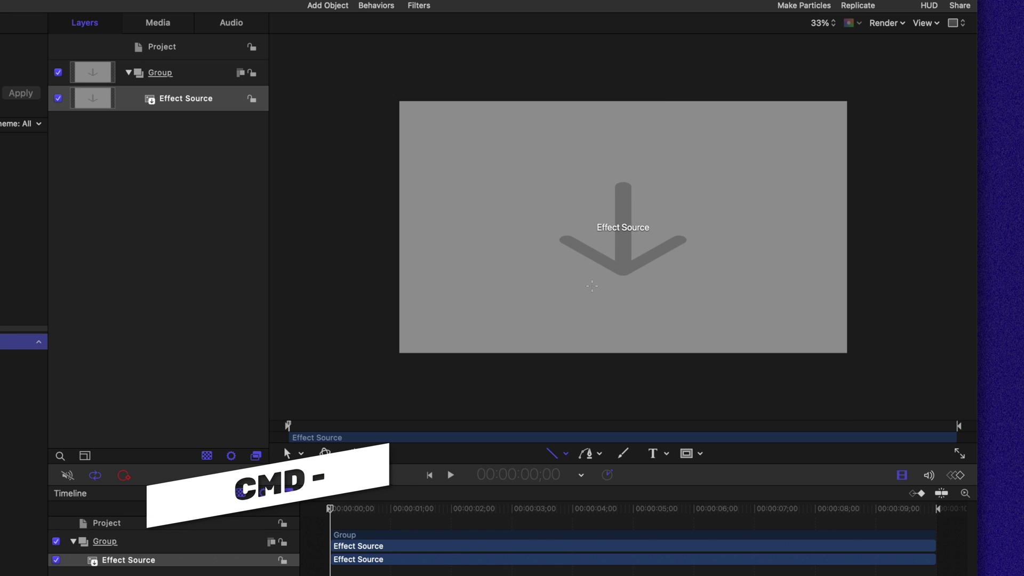
left_click_drag(550, 68, 550, 379)
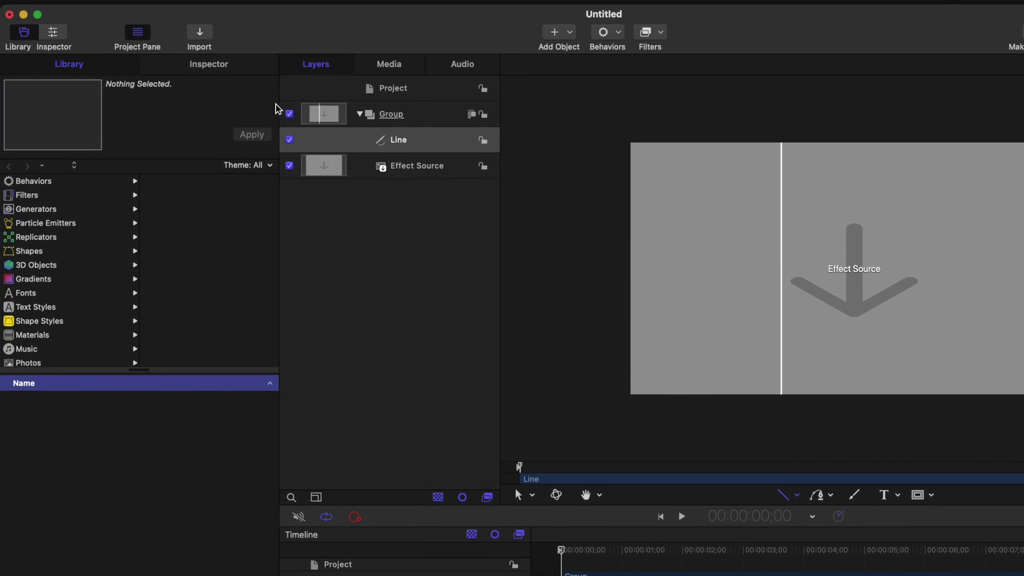
Step: Place a Color Solid generator between Line and Effect Source and rename it Mask
left_click(44, 211)
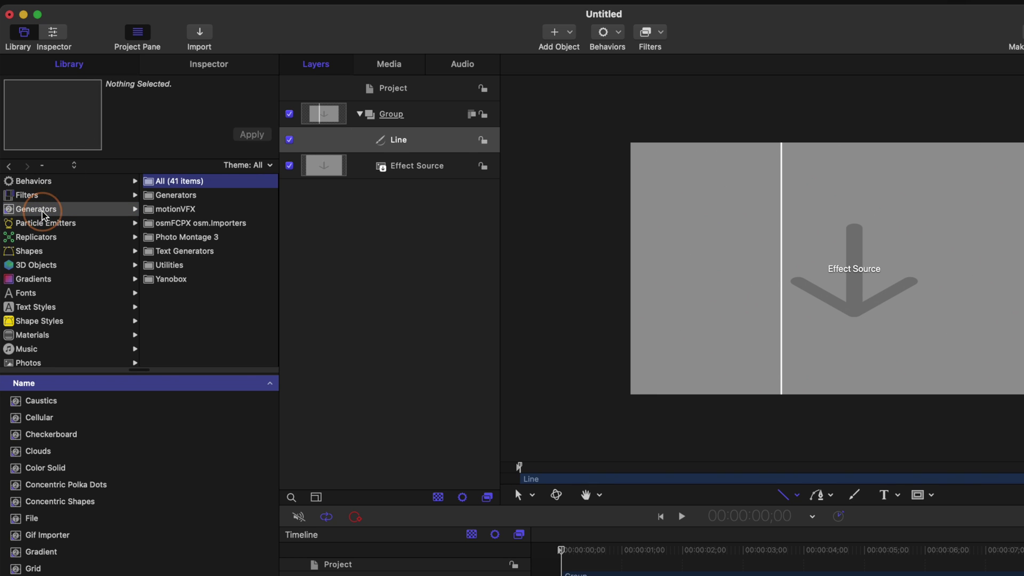
left_click(42, 469)
left_click_drag(30, 475, 365, 155)
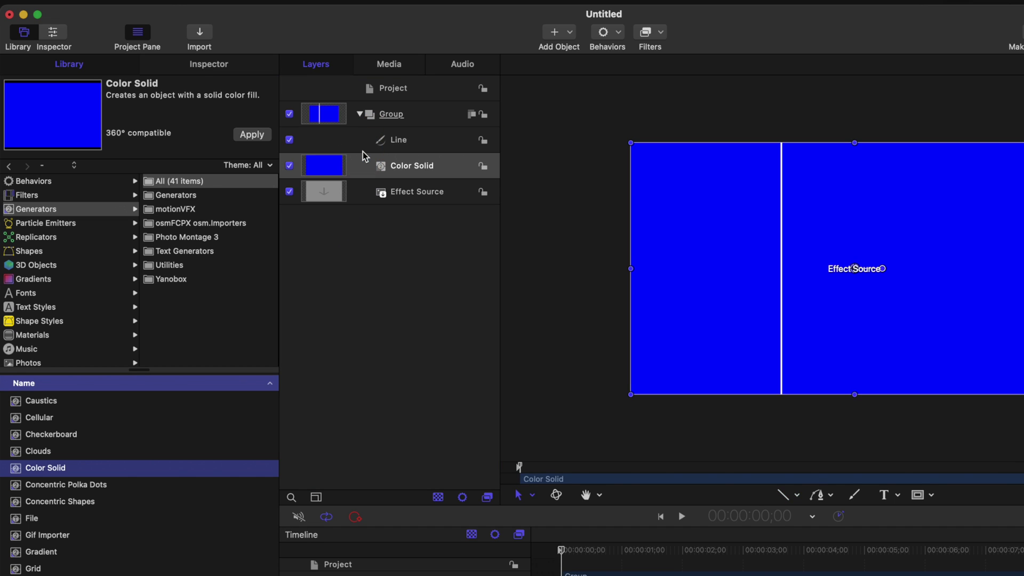
double_click(404, 167)
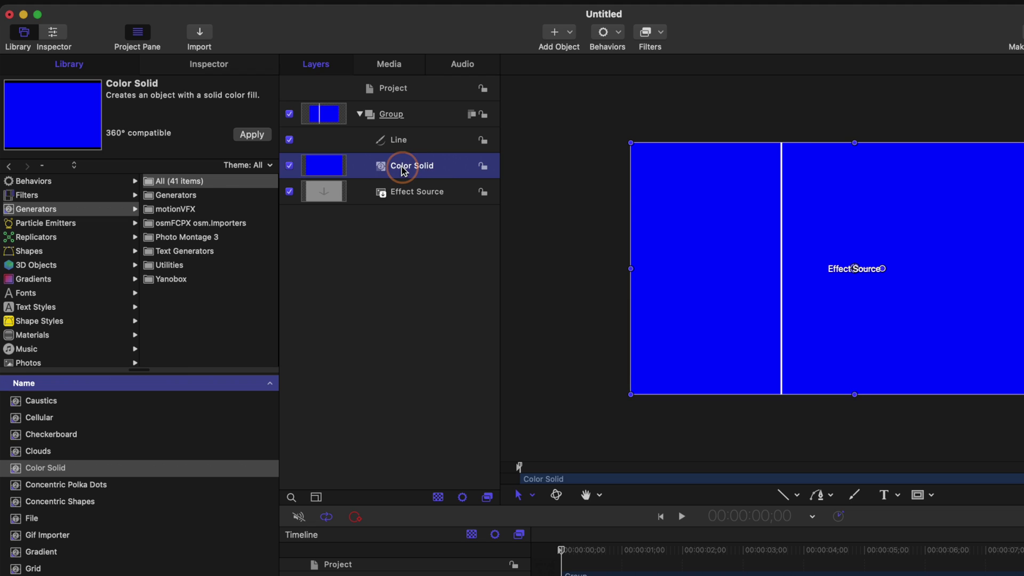
type("Mask")
key("Return")
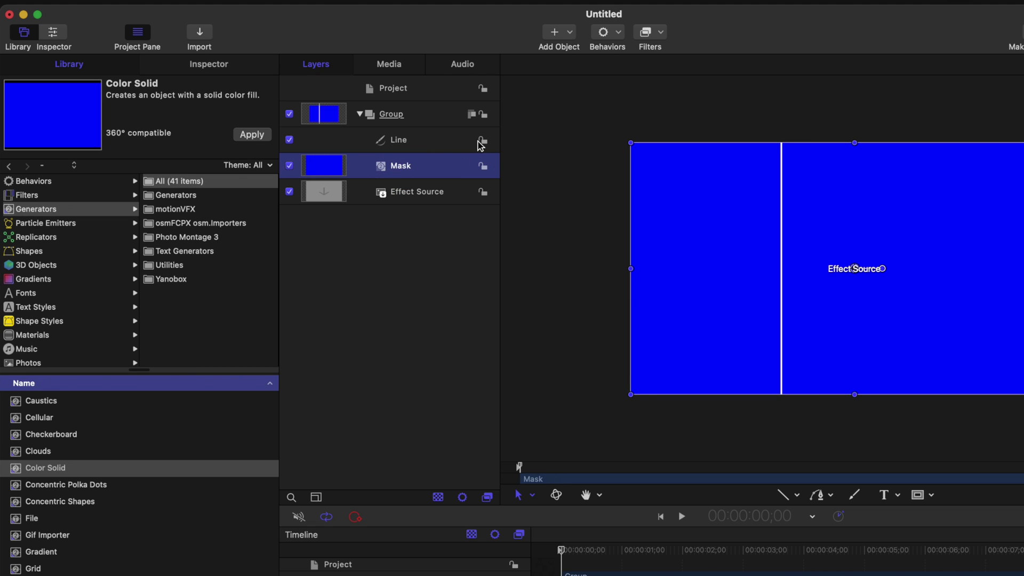
Step: Apply a Basic Motion Align To behavior to the Mask layer
left_click(617, 37)
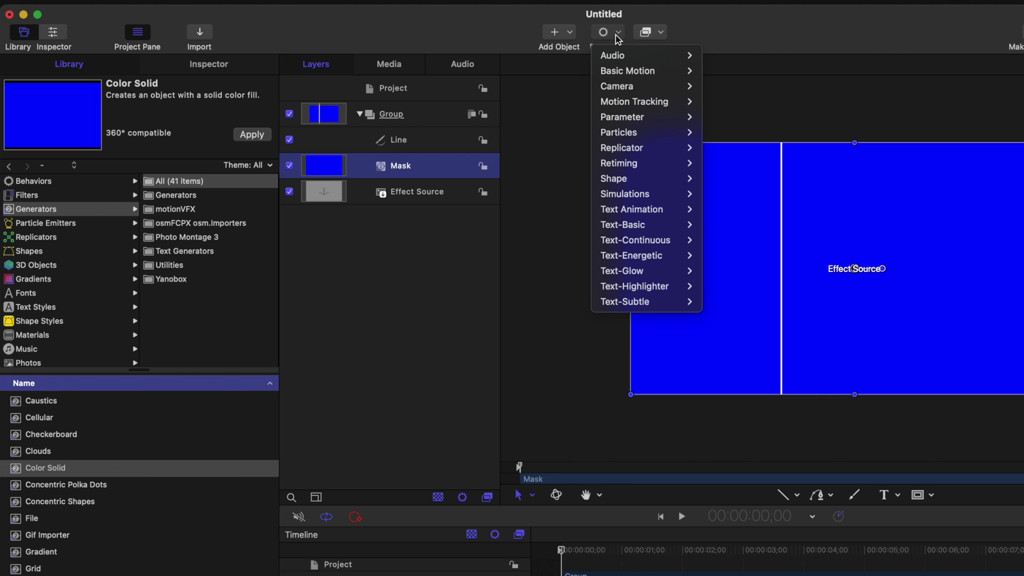
mouse_move(647, 77)
left_click(718, 71)
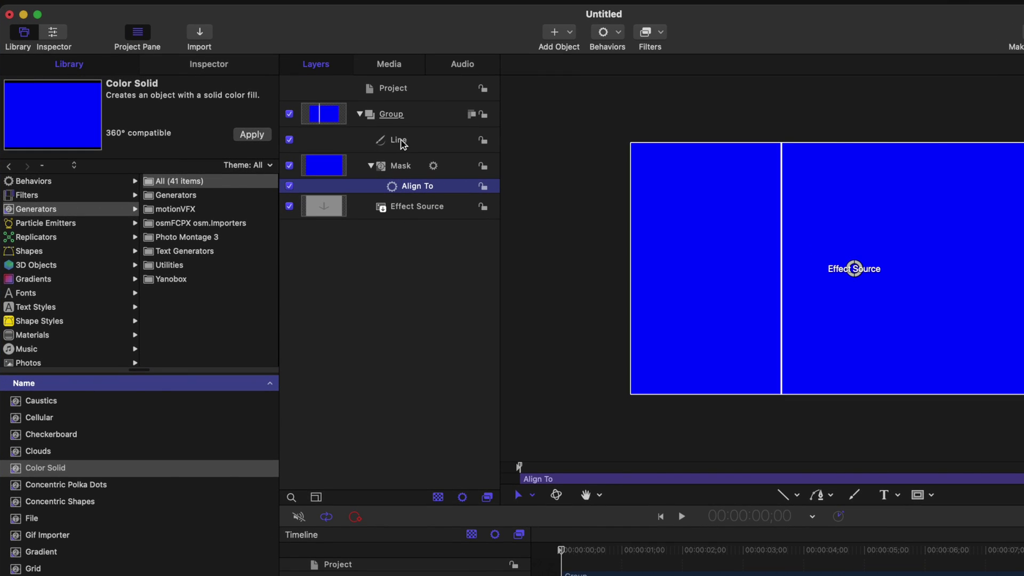
Step: Set the Line layer's Position Y to 0 px, keeping X at -626.5 px
left_click(402, 145)
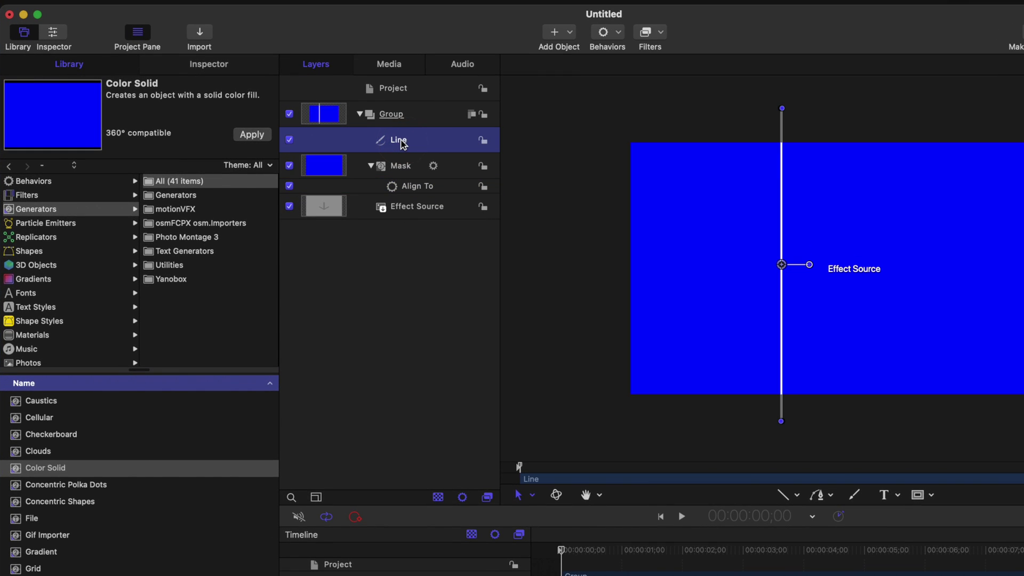
left_click(245, 73)
left_click(47, 171)
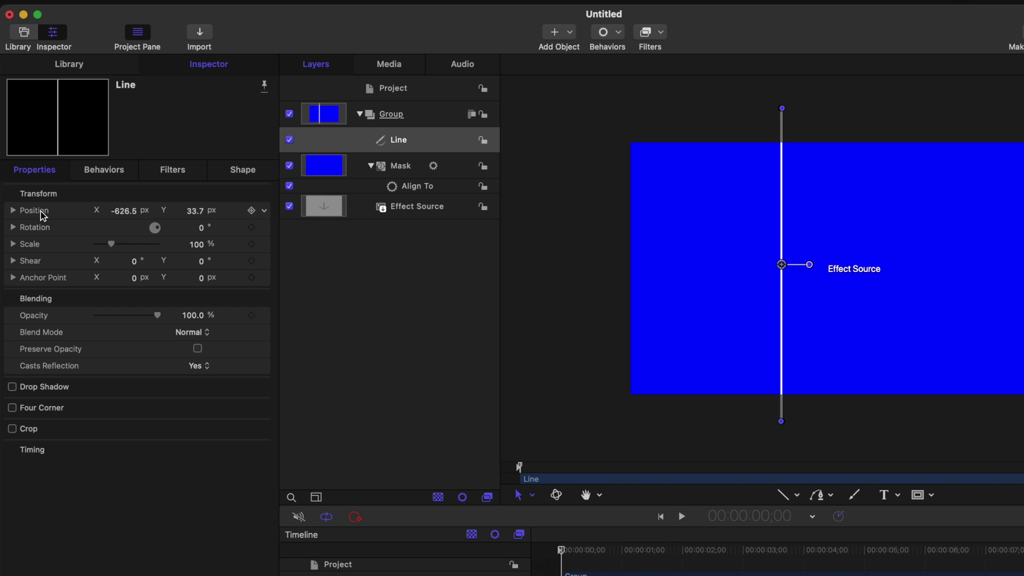
left_click(199, 211)
type("0")
key("Return")
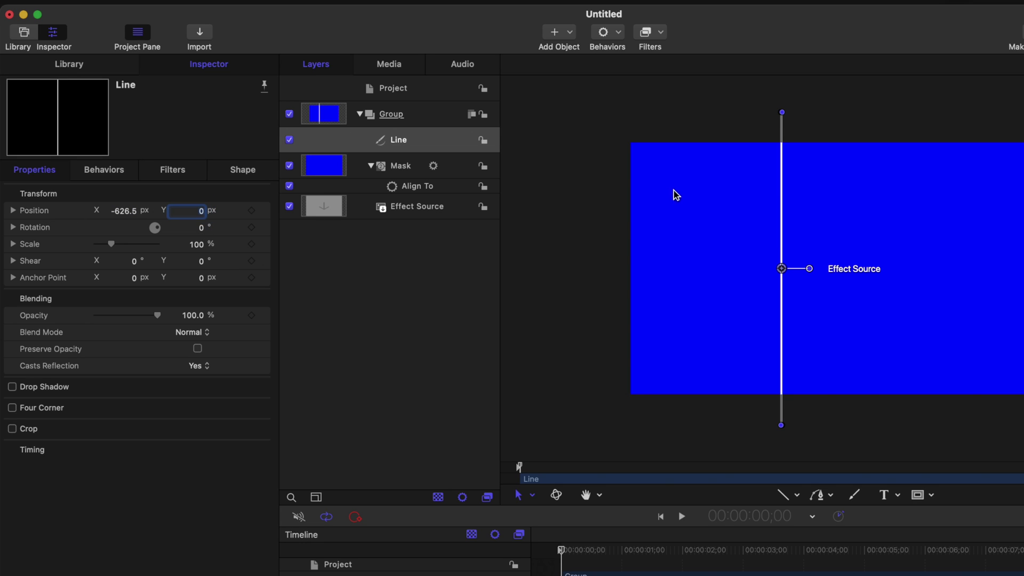
left_click(398, 190)
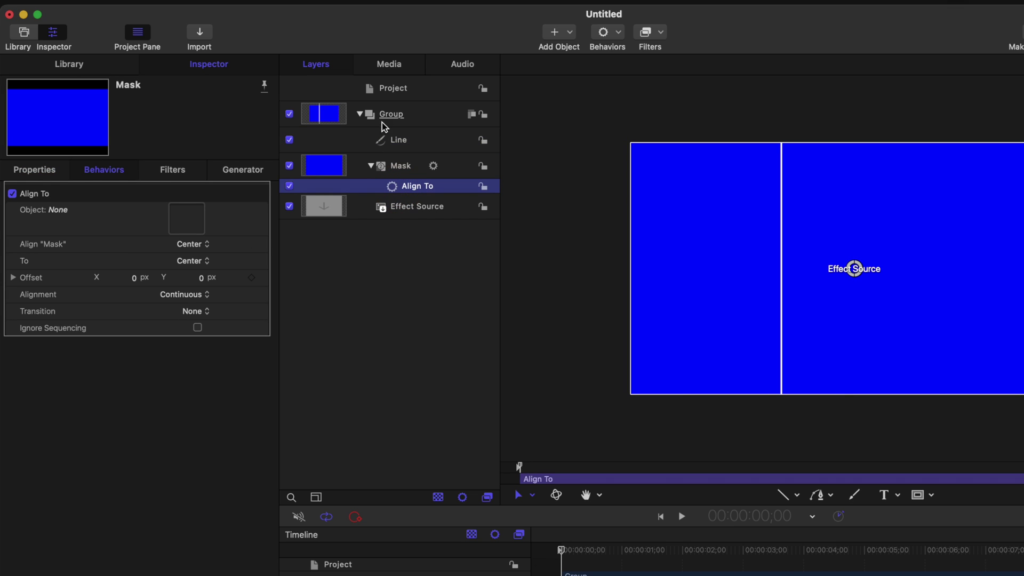
Step: Make Align To use the Line as its object with the Mask's Left edge, then drag the line to test
left_click_drag(349, 145, 195, 212)
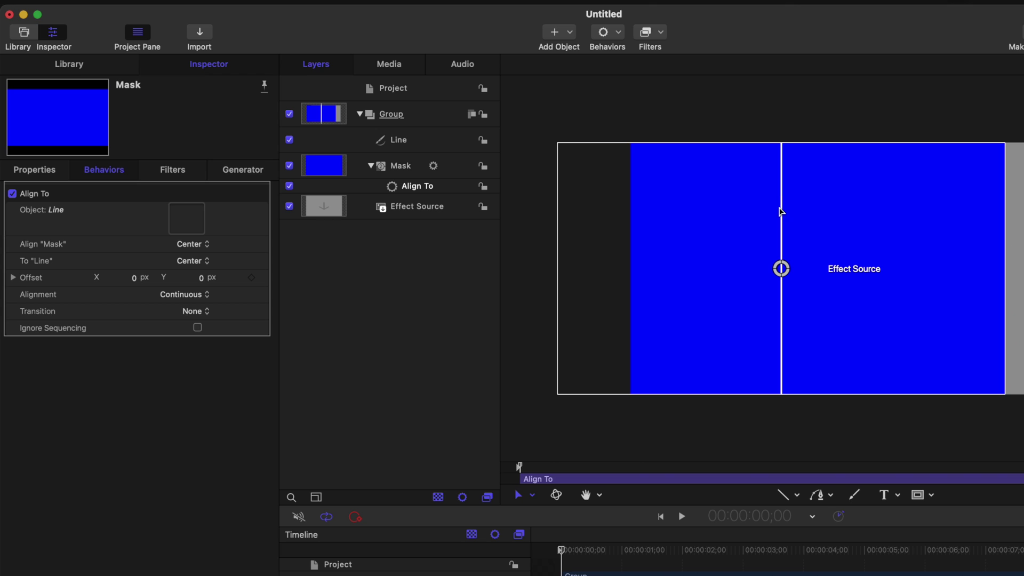
left_click(197, 252)
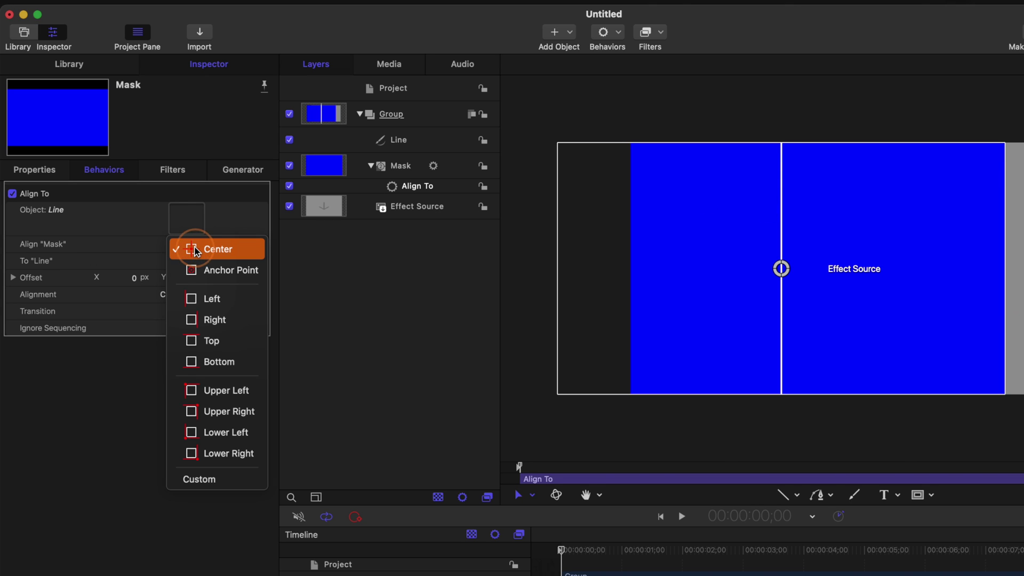
left_click(213, 298)
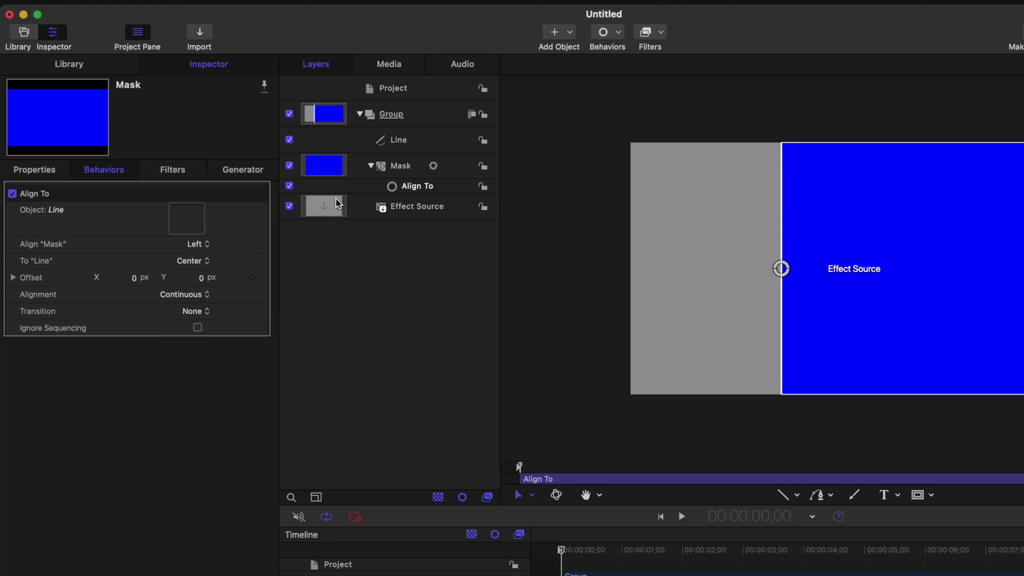
left_click(346, 142)
mouse_move(789, 267)
left_mouse_down()
mouse_move(715, 265)
mouse_move(830, 268)
mouse_move(640, 271)
mouse_move(781, 275)
left_mouse_up()
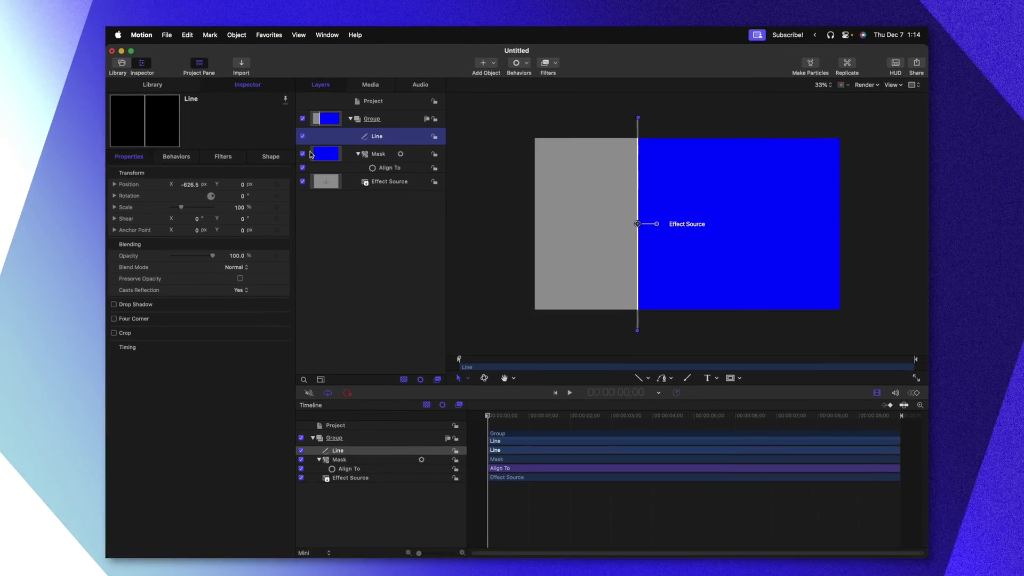
Step: Scrub the Mask solid's Generator Width from 3840 up to 4157 pixels
left_click(311, 155)
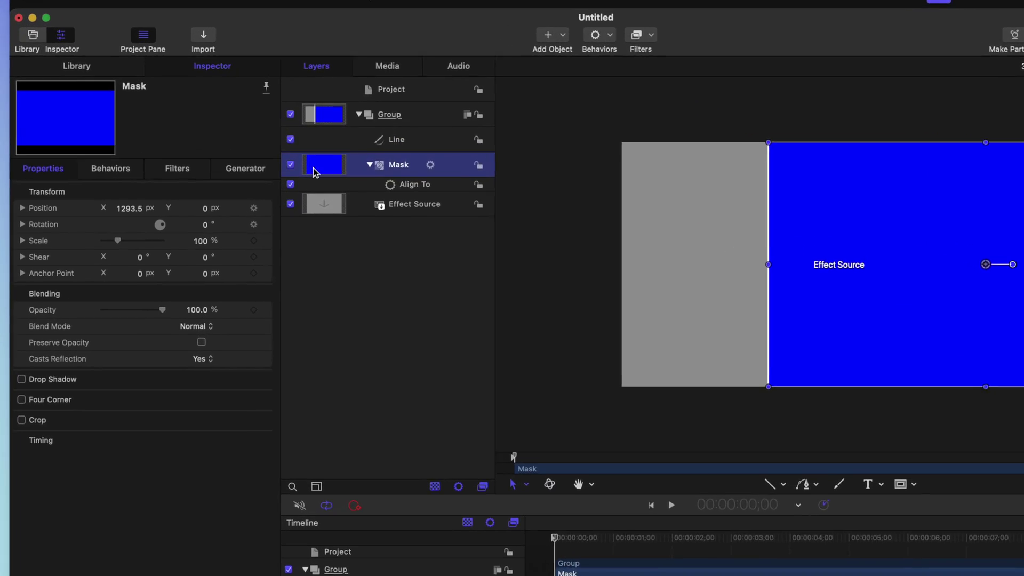
left_click(276, 158)
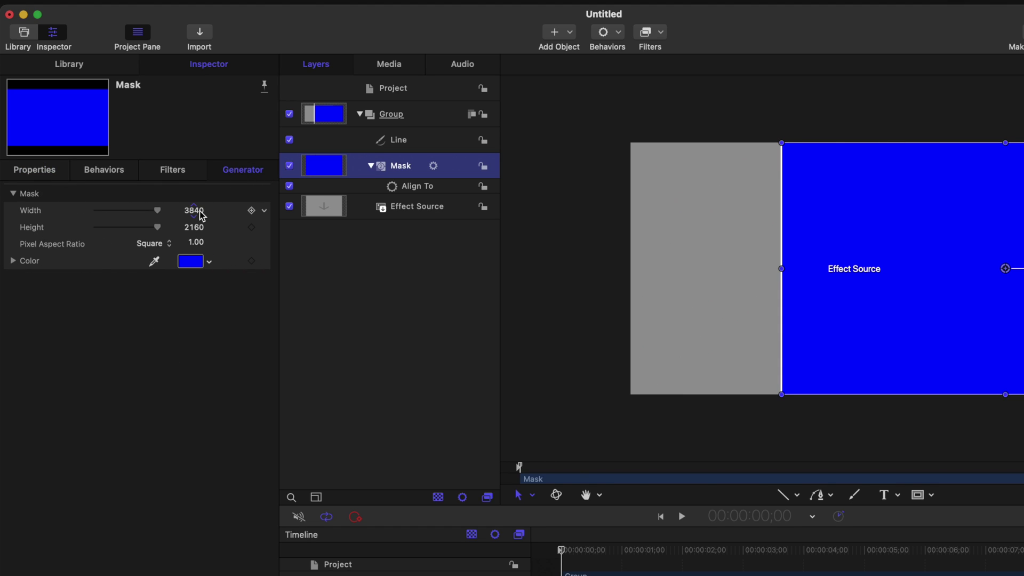
left_click_drag(200, 215, 199, 215)
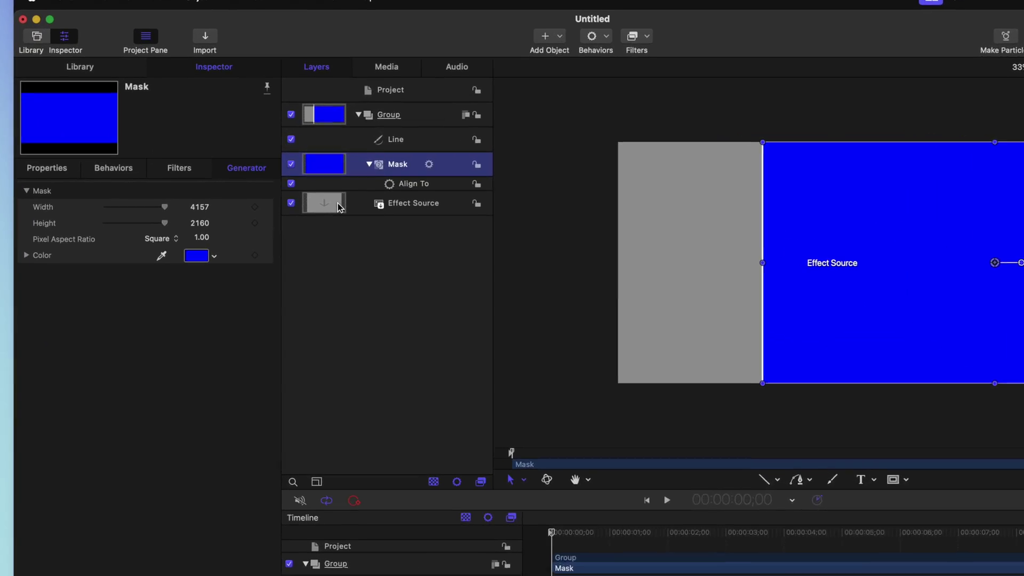
Step: Add an image mask to Effect Source with the Mask layer as its source, and test the split
left_click(336, 183)
right_click(337, 211)
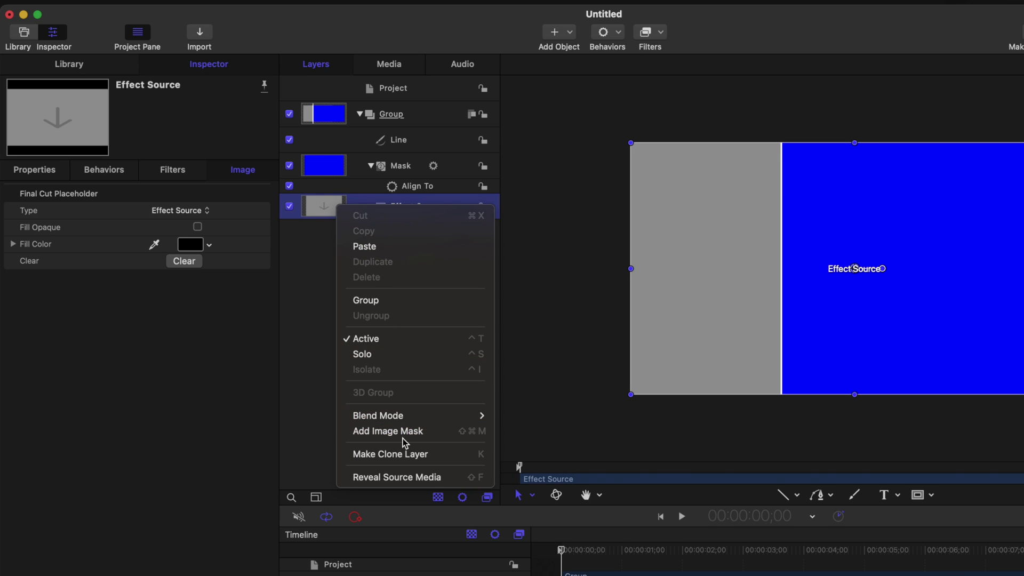
left_click(407, 436)
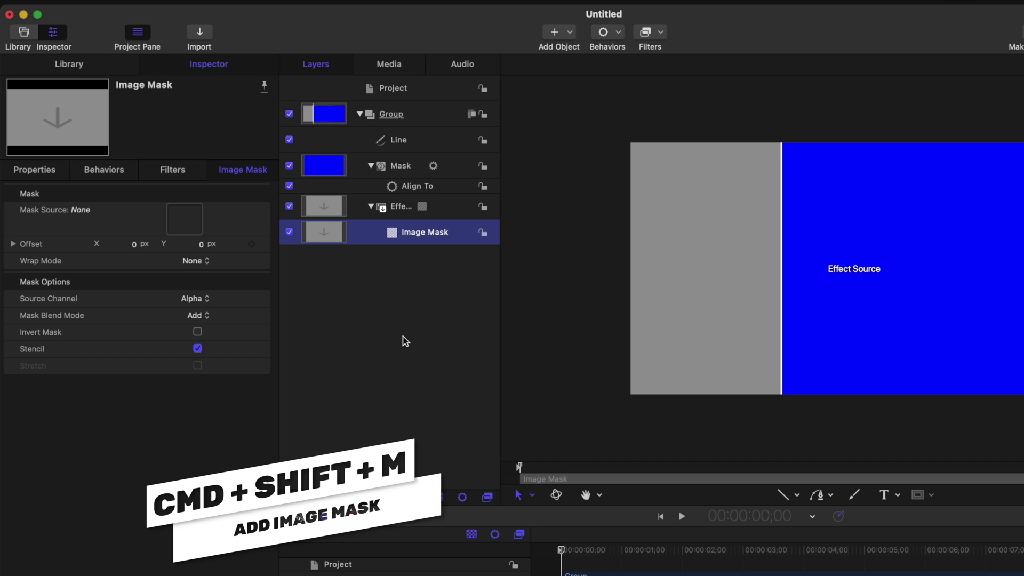
left_click_drag(327, 162, 179, 217)
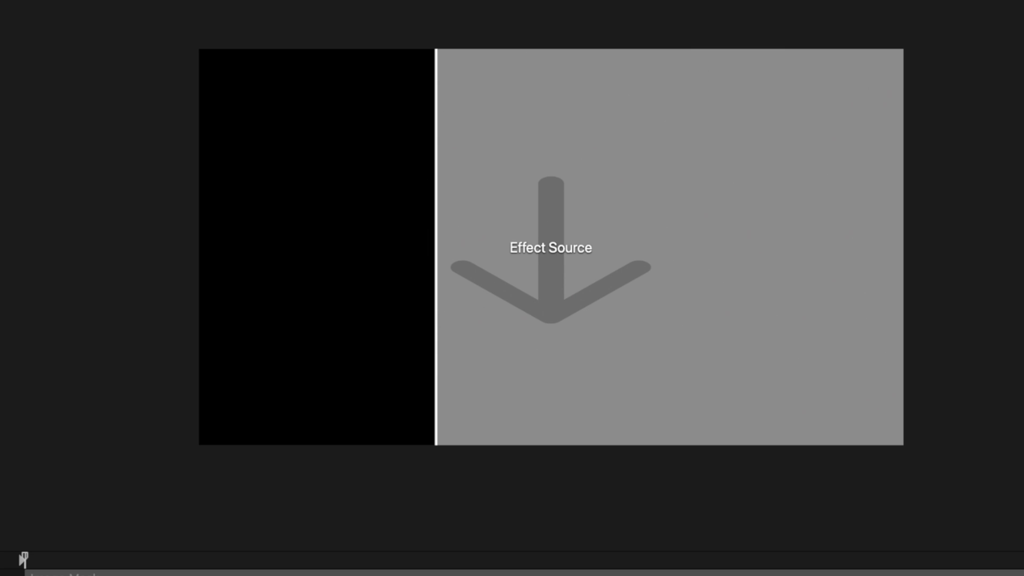
mouse_move(436, 247)
left_mouse_down()
mouse_move(308, 244)
mouse_move(602, 246)
mouse_move(132, 251)
mouse_move(183, 241)
mouse_move(18, 229)
mouse_move(435, 248)
left_mouse_up()
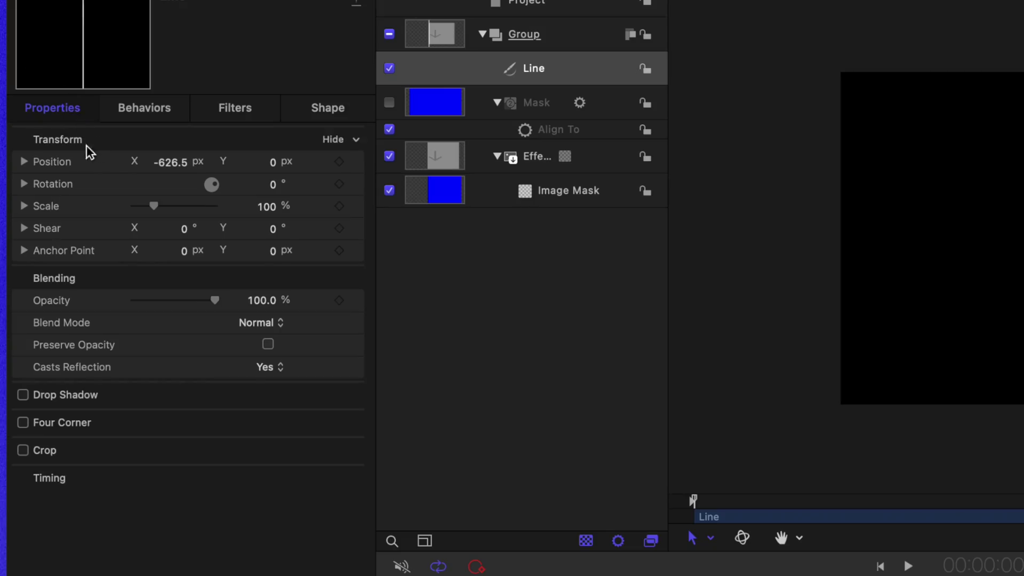
right_click(62, 171)
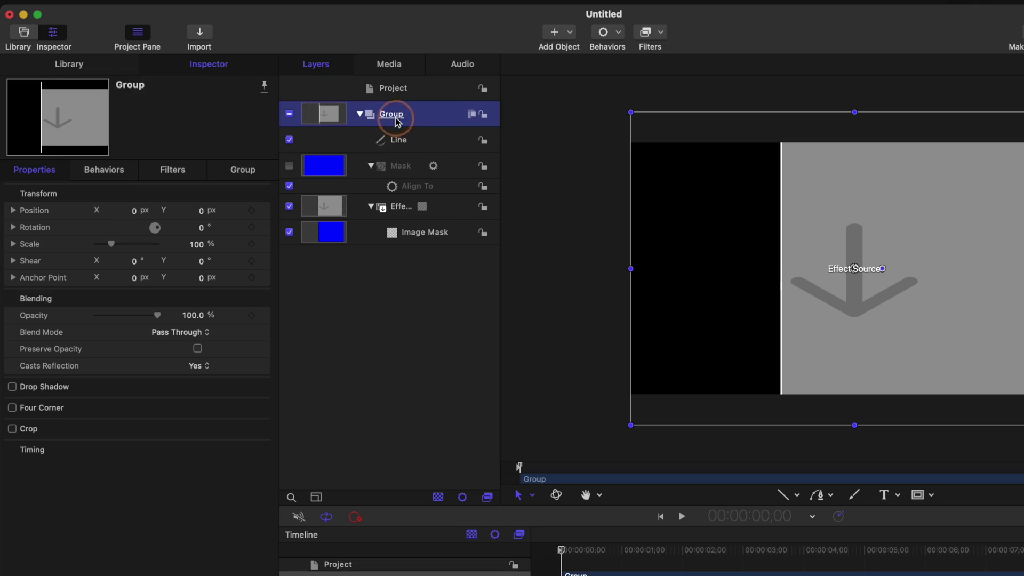
Step: Rename the top group to 'Split Group' and collapse its layers
double_click(395, 115)
type("S")
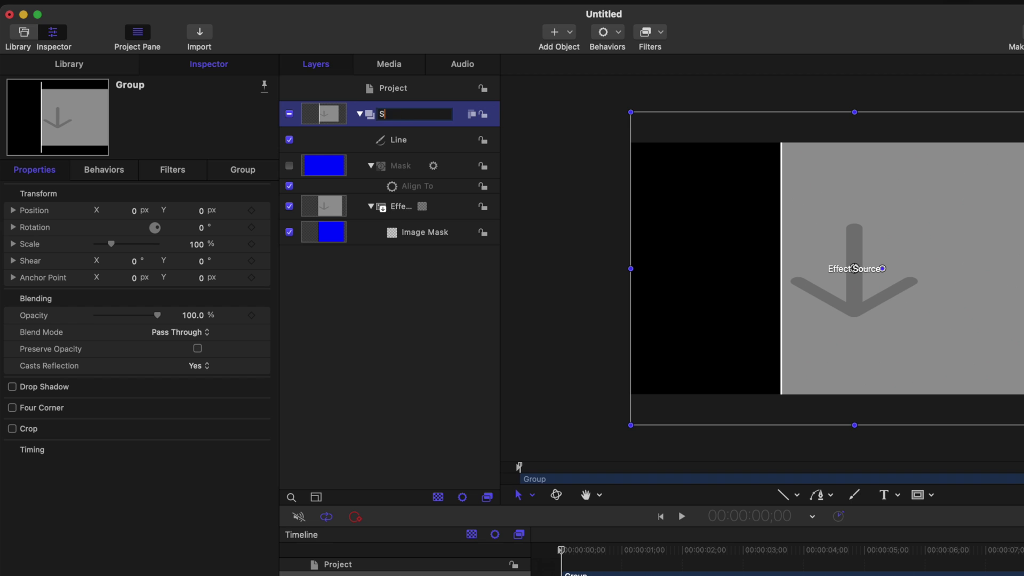
type("plit Group")
key("Return")
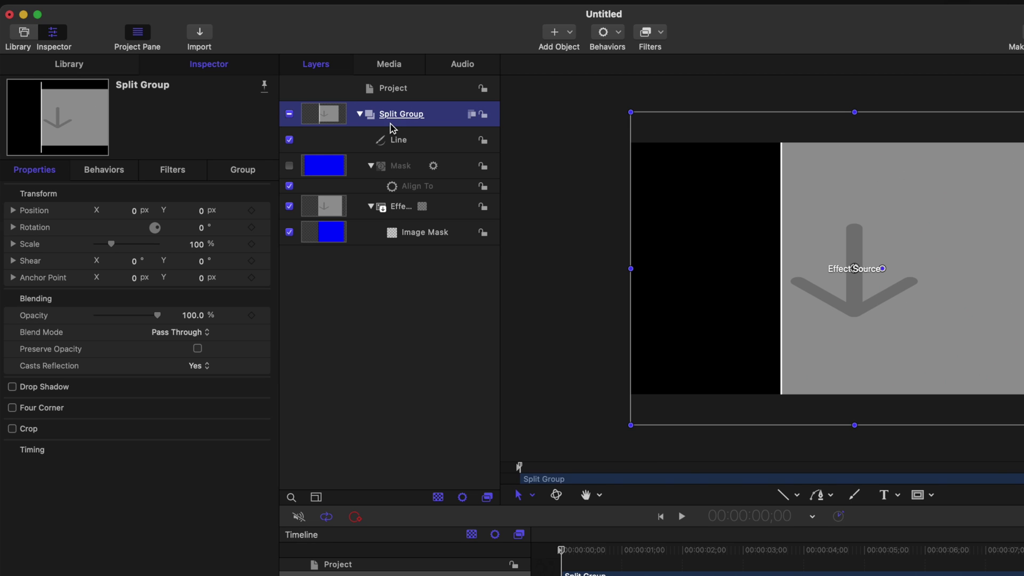
left_click(365, 114)
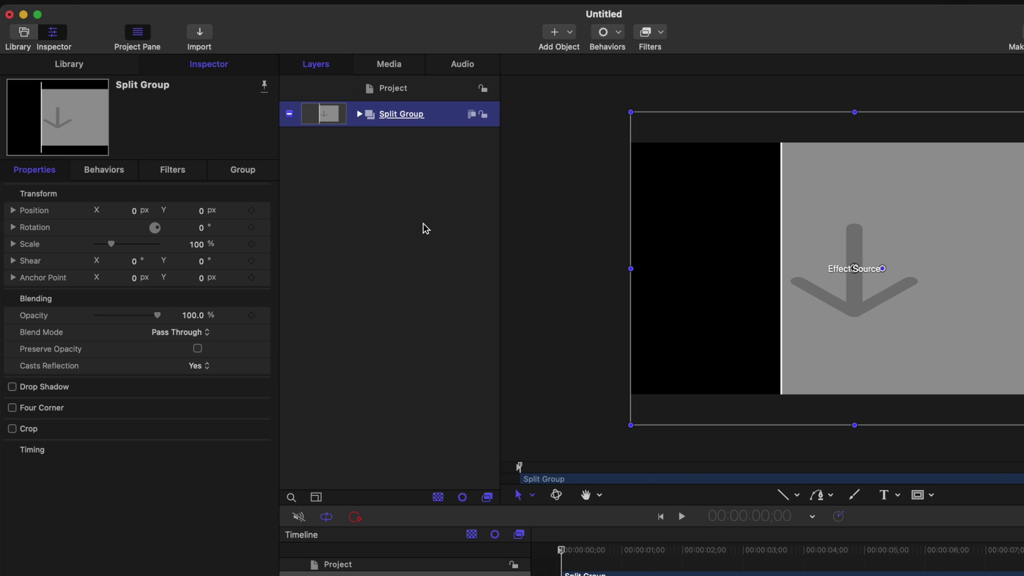
left_click(55, 64)
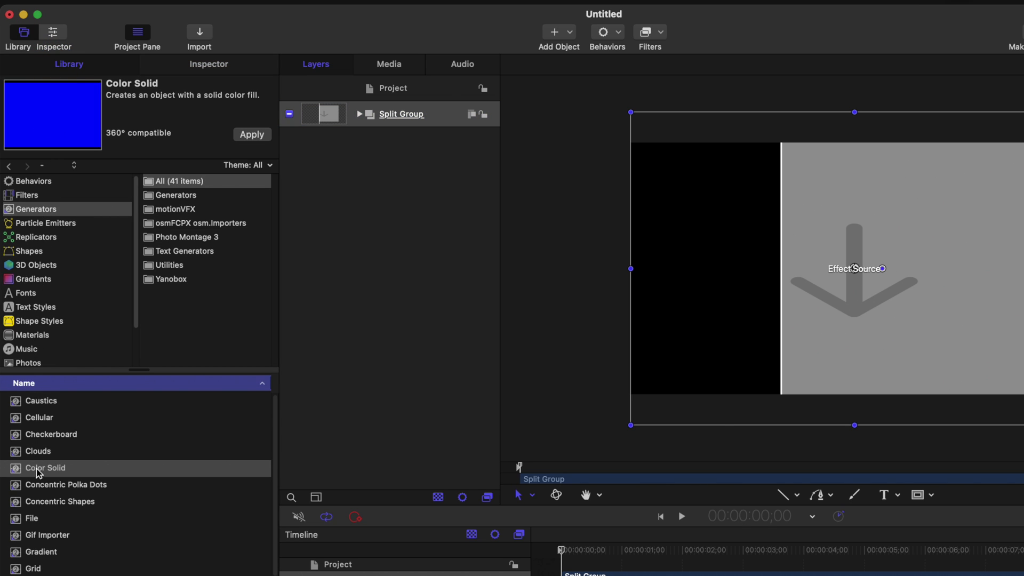
Step: Add a Color Solid generator above Split Group and rename it OSC
mouse_move(39, 474)
left_mouse_down()
mouse_move(213, 368)
mouse_move(347, 119)
mouse_move(343, 104)
left_mouse_up()
left_click(415, 148)
left_click(413, 142)
type("O")
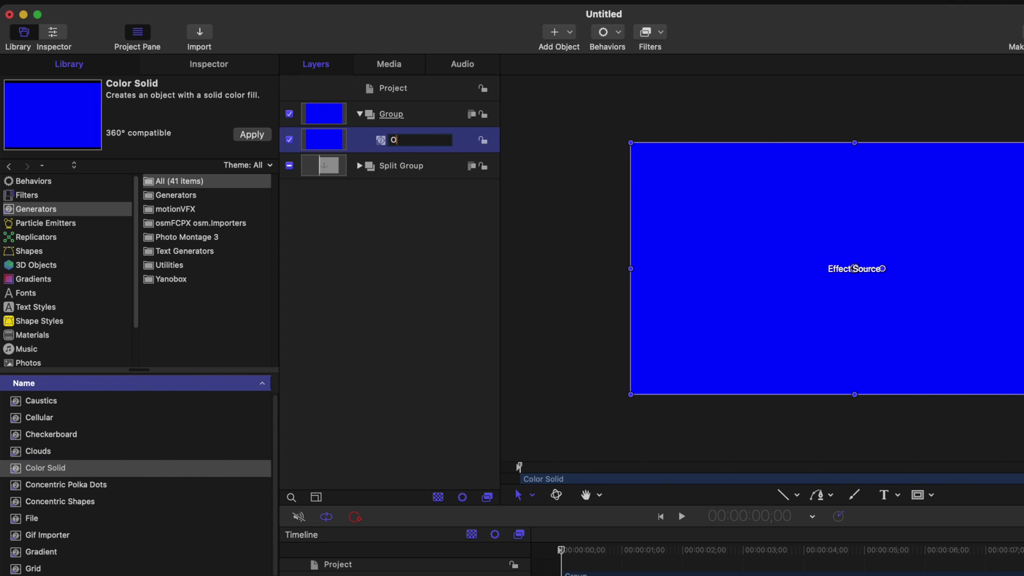
key("Return")
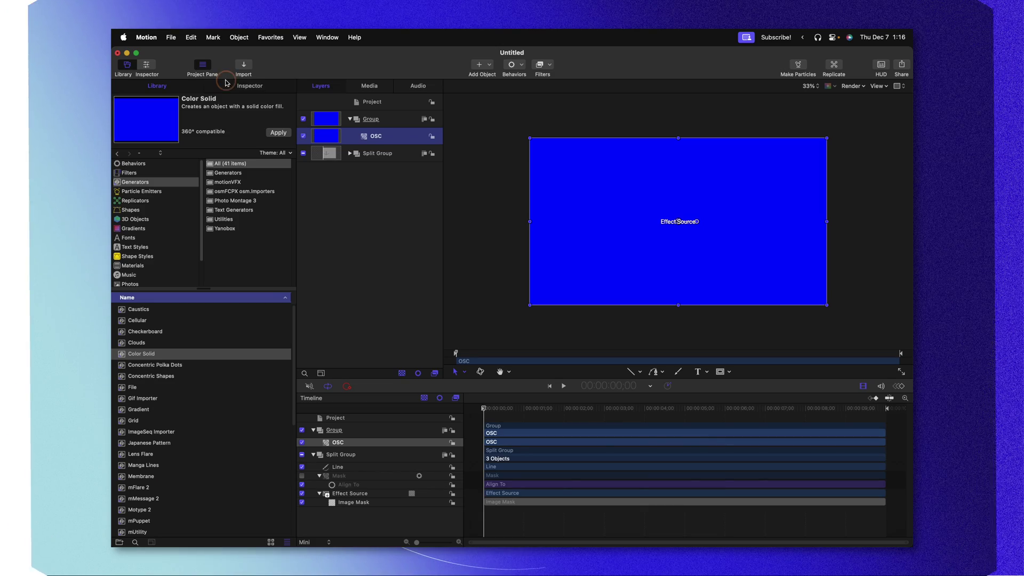
Step: Change OSC's colour from blue to red and switch off the group holding it
left_click(226, 83)
left_click(238, 216)
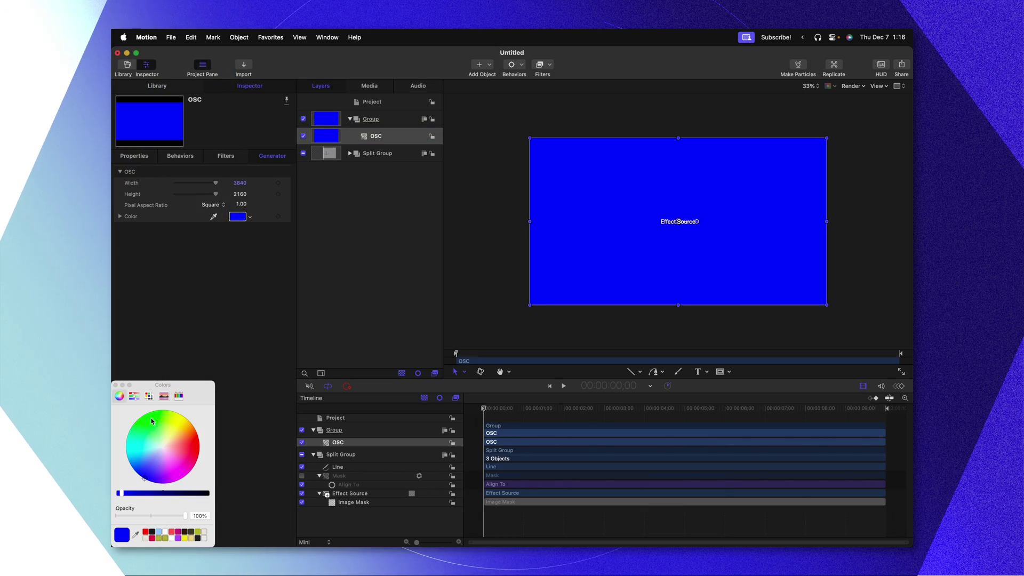
left_click(197, 442)
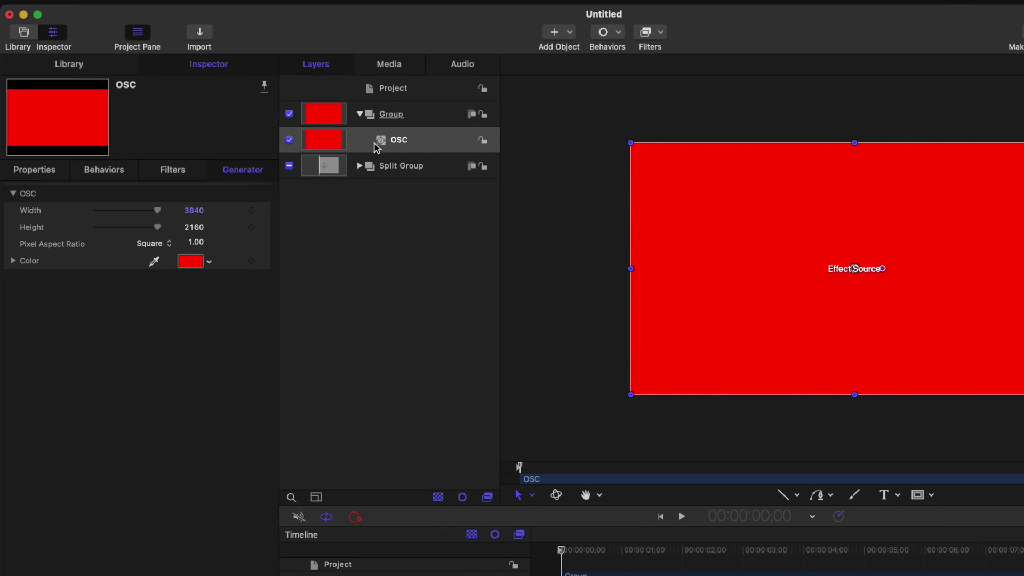
left_click(290, 114)
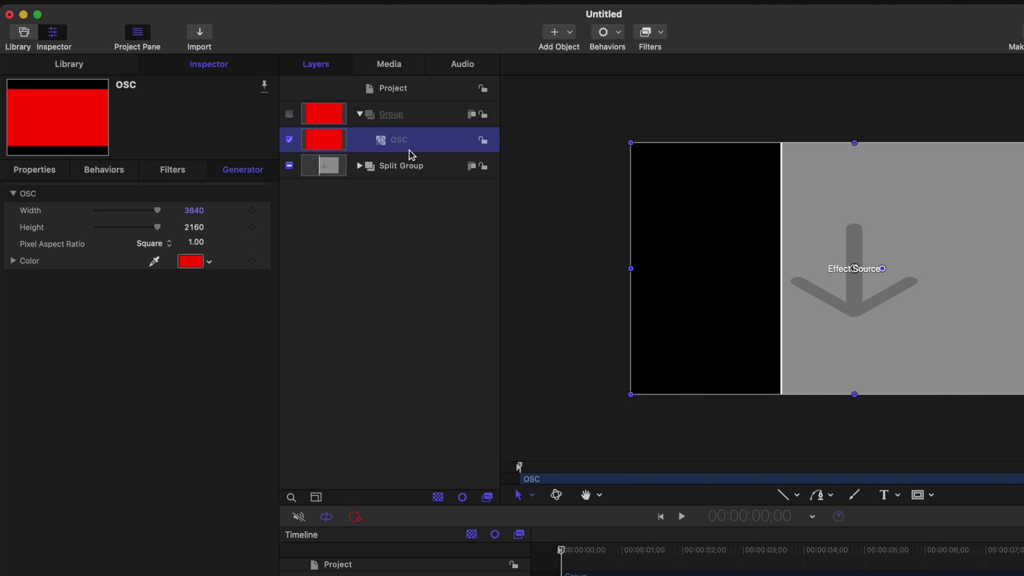
Step: Apply a Distortion > Black Hole filter to OSC, undoing a trial move of its centre
left_click(659, 34)
mouse_move(734, 367)
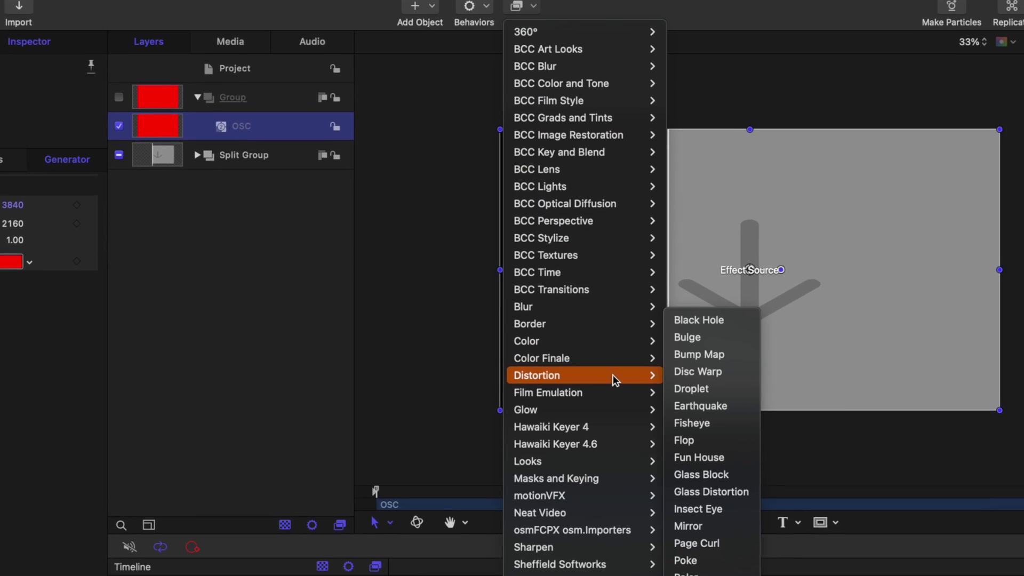
left_click(709, 320)
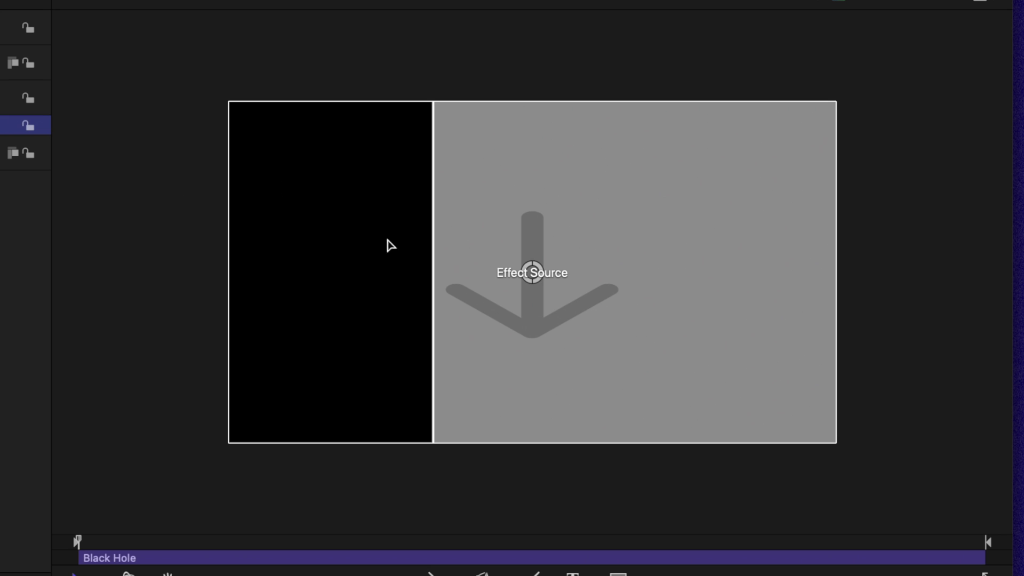
left_click_drag(540, 266, 595, 200)
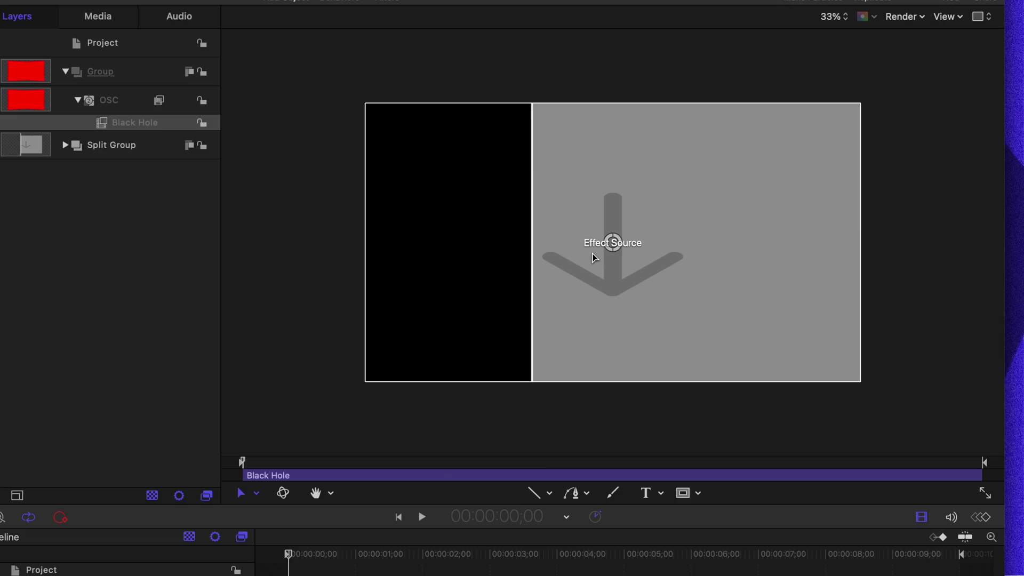
left_click_drag(613, 244, 719, 236)
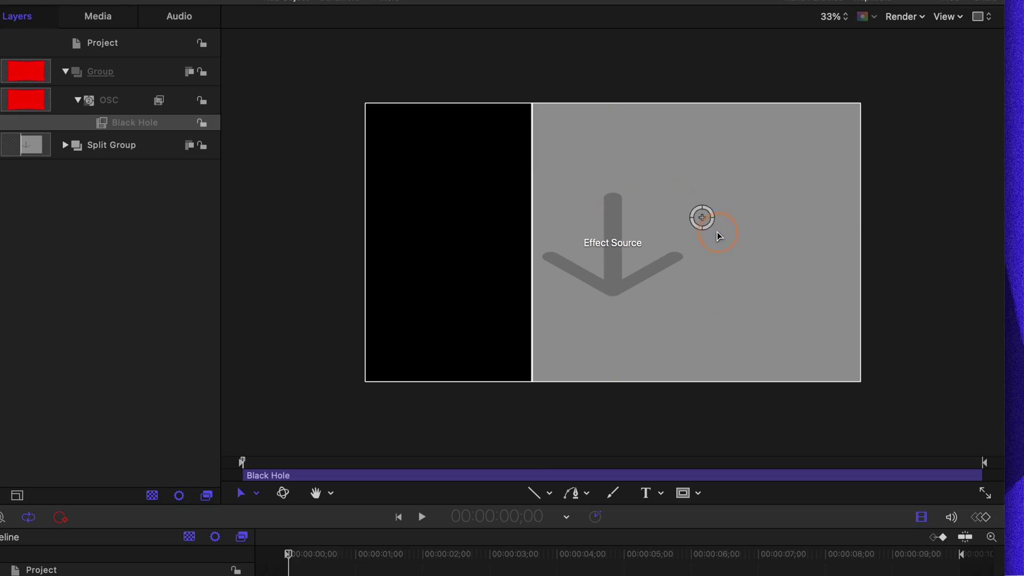
key("super+z")
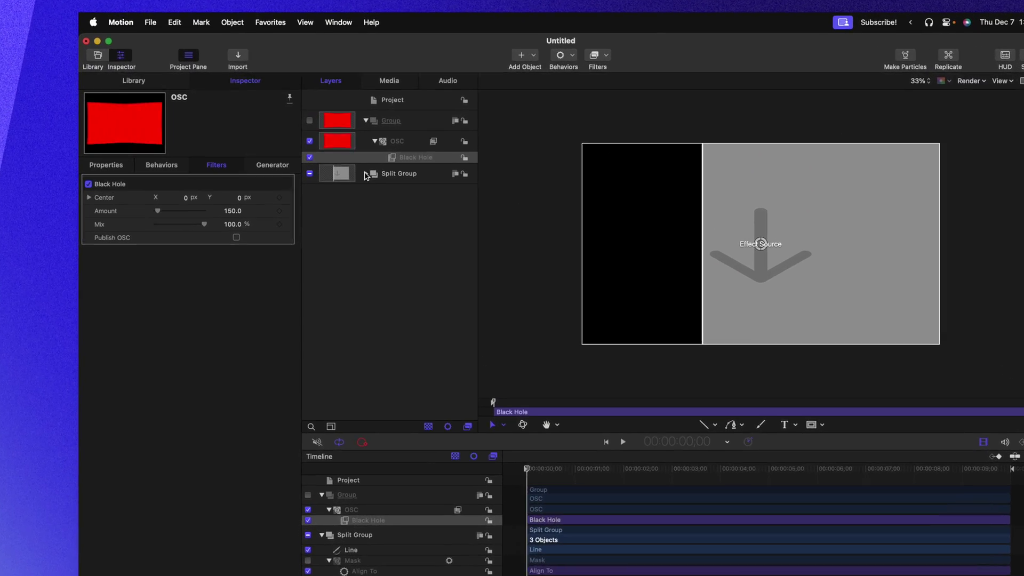
Step: Add a Link parameter behavior to the Effect Source layer's Position X
left_click(351, 164)
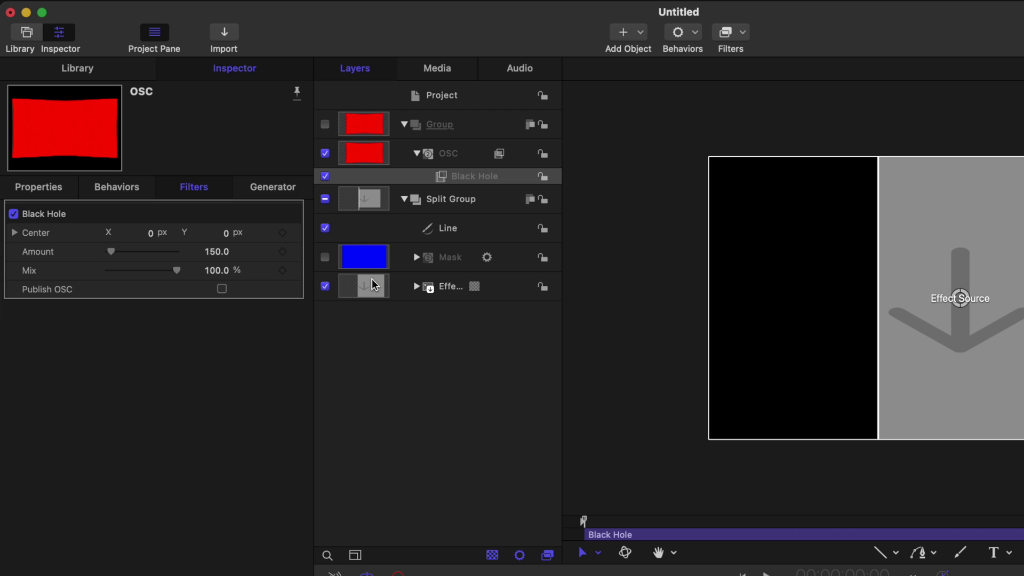
left_click(375, 288)
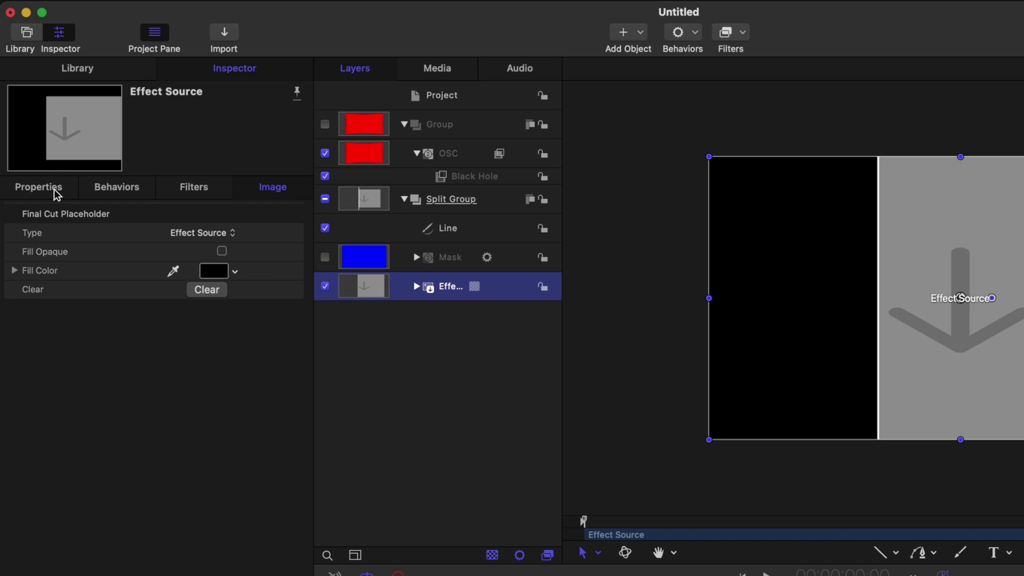
left_click(38, 188)
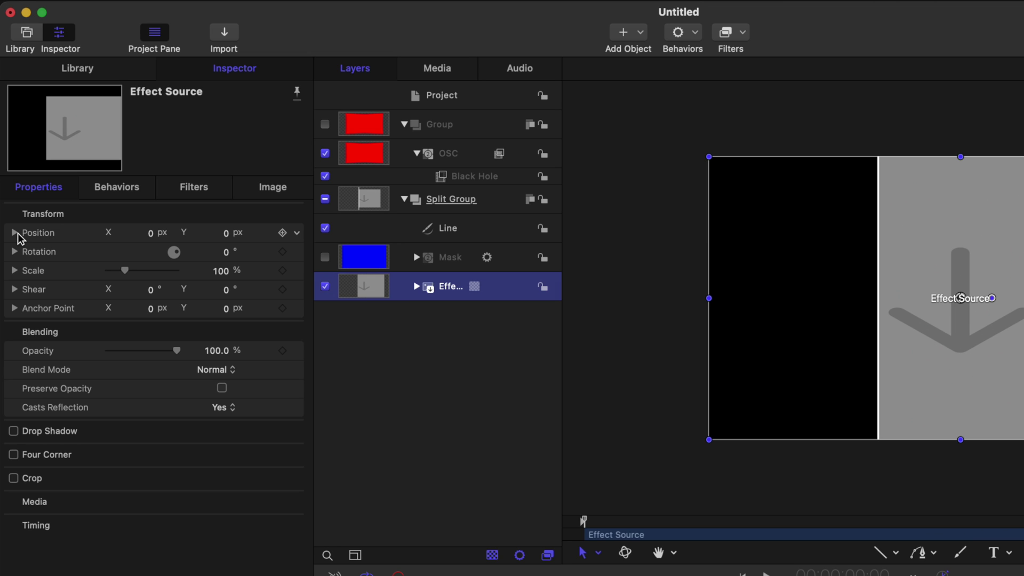
left_click(16, 233)
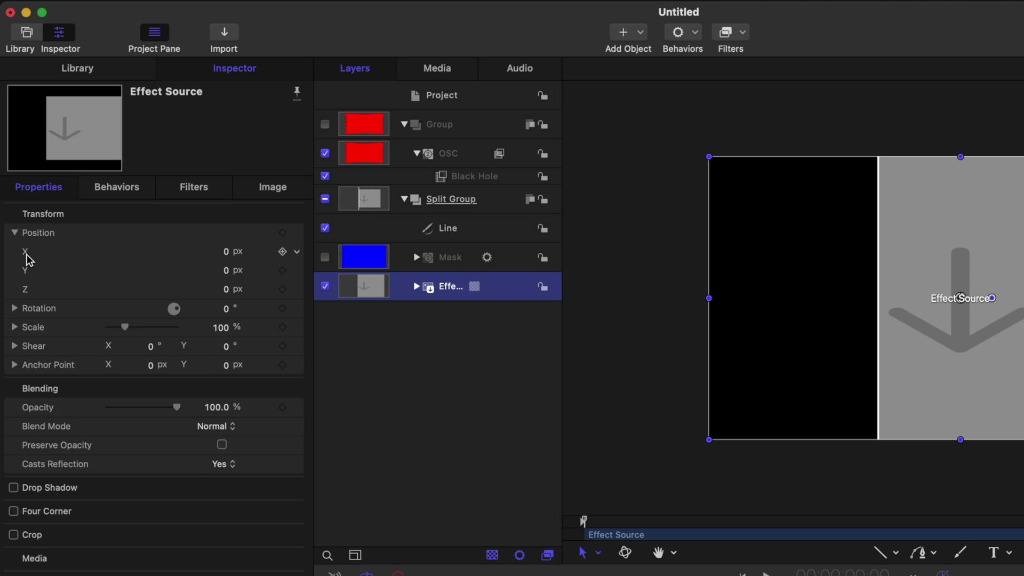
right_click(28, 256)
mouse_move(124, 424)
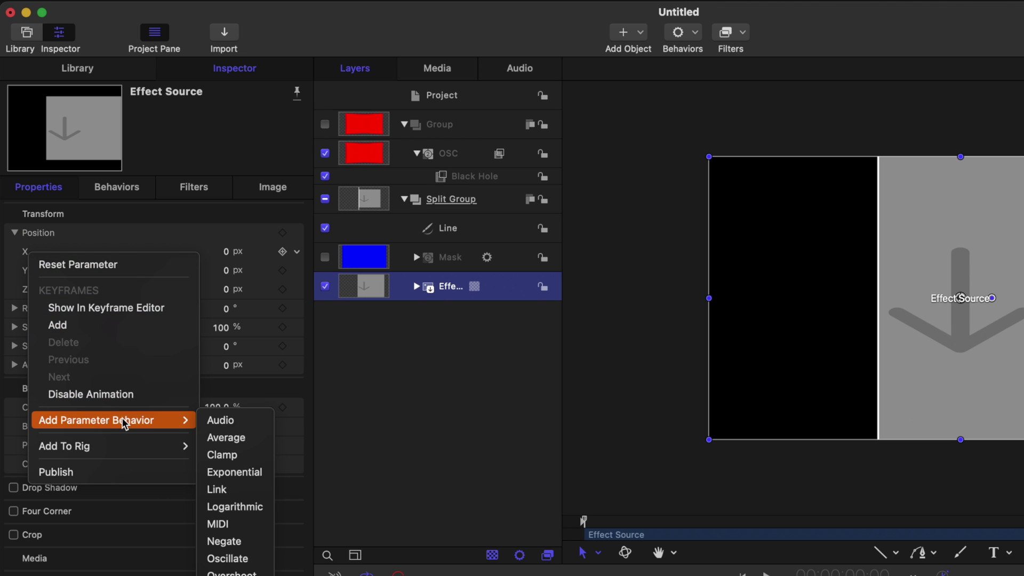
left_click(230, 490)
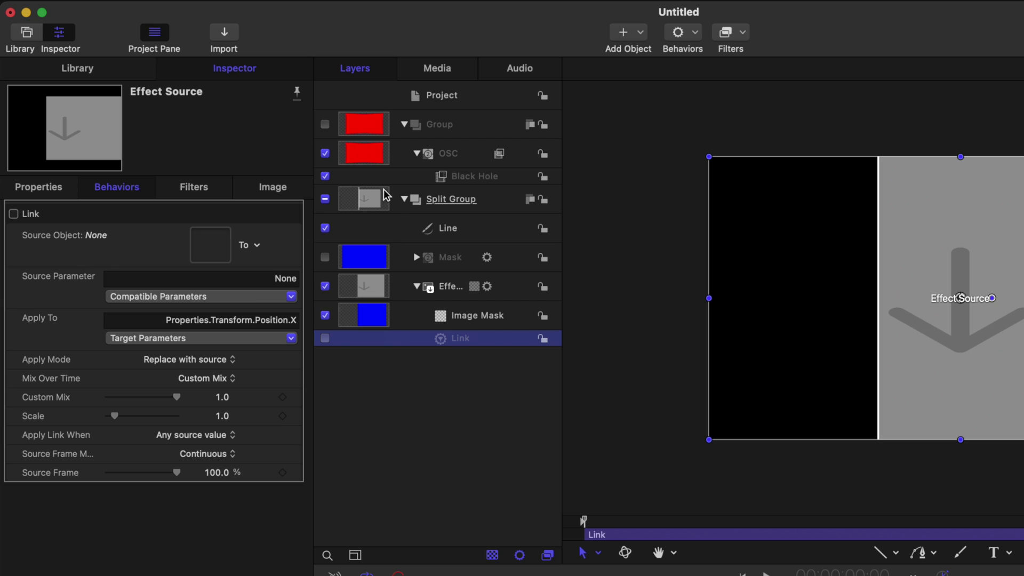
Step: Set OSC as the link's source object, then move OSC sideways to test it
left_click_drag(359, 151, 224, 246)
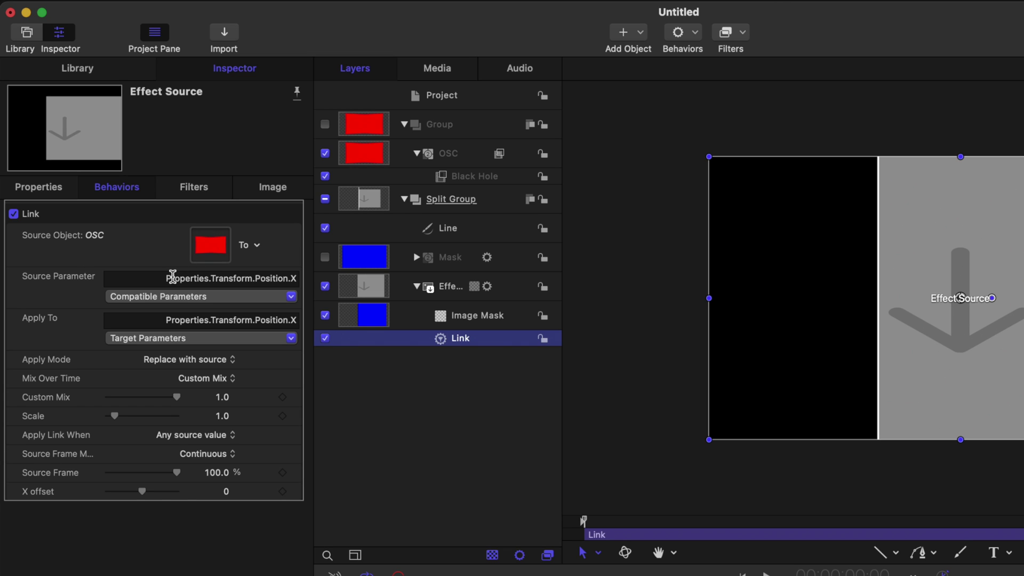
left_click_drag(167, 280, 293, 268)
left_click(363, 142)
left_click_drag(226, 251, 229, 254)
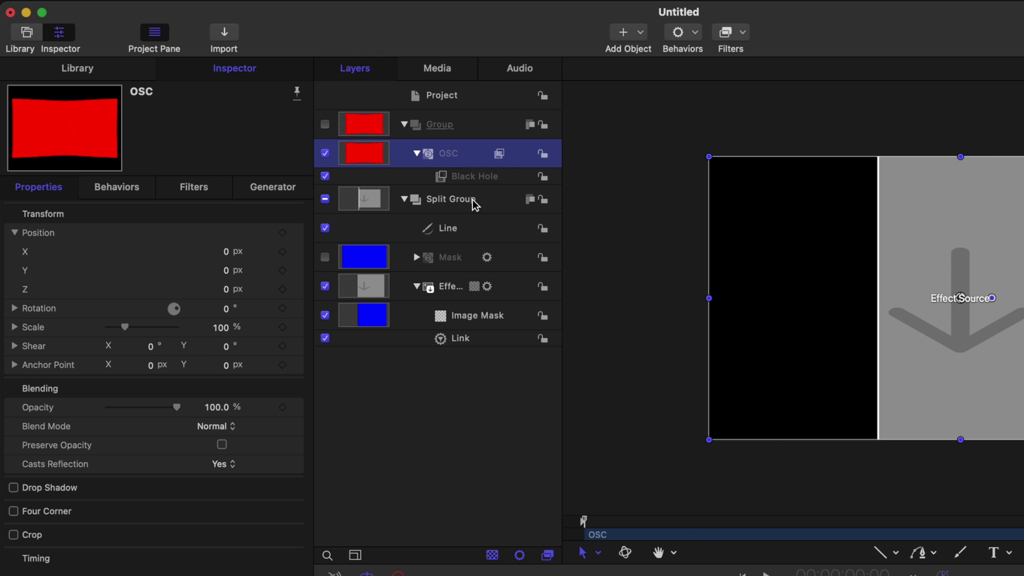
Step: Change the Link's source parameter to the Black Hole filter's Center X
left_click(470, 177)
left_click_drag(953, 301, 939, 293)
key("super+z")
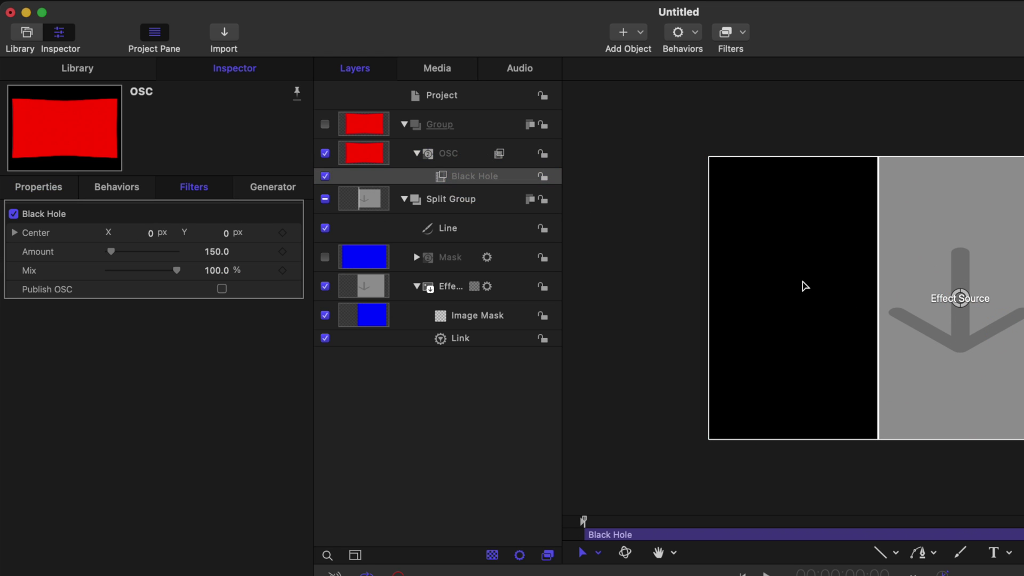
left_click(495, 337)
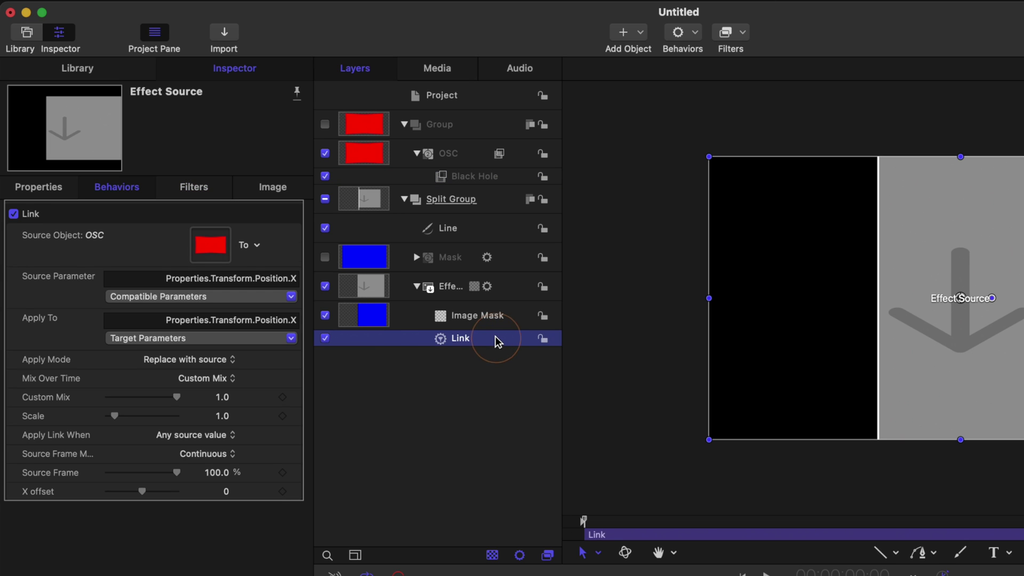
left_click(212, 297)
mouse_move(248, 363)
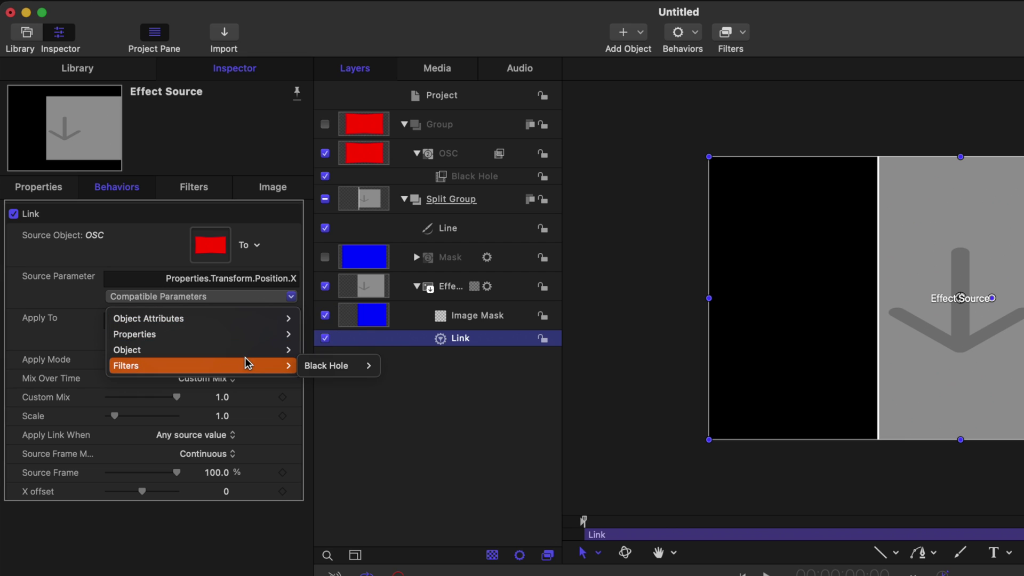
mouse_move(322, 368)
mouse_move(395, 366)
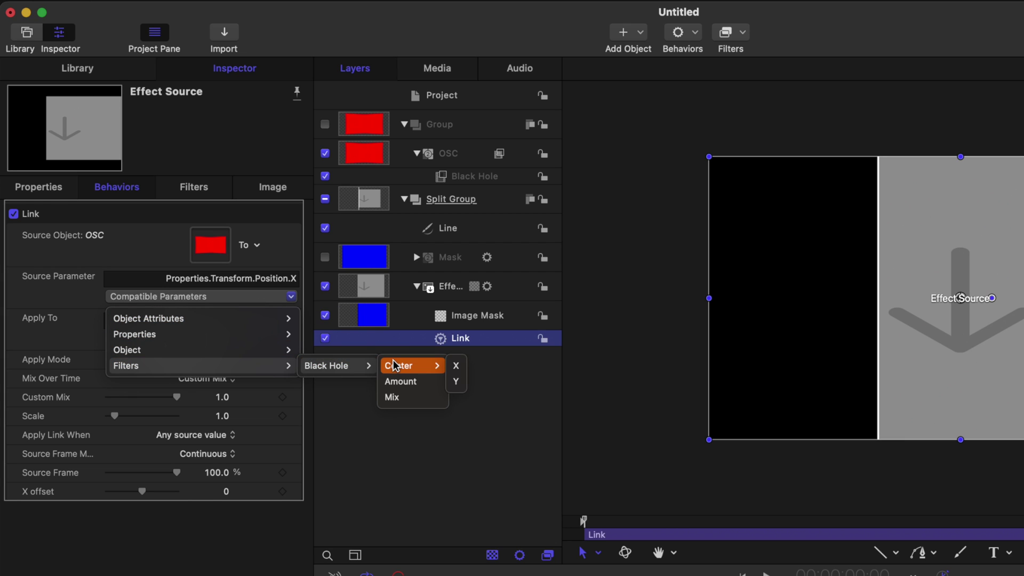
left_click(456, 366)
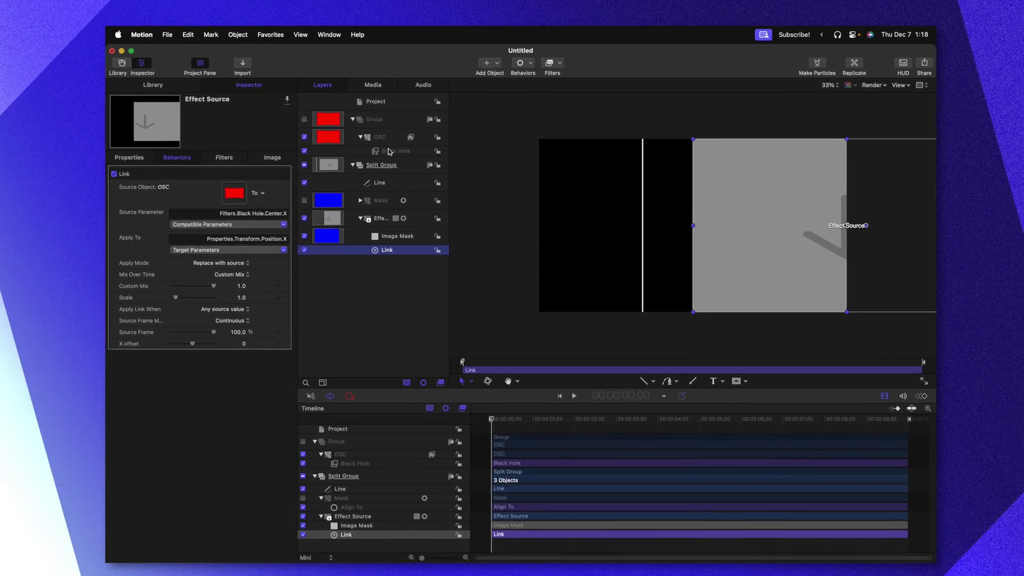
Step: Test the split by dragging the Black Hole centre left and back to centre
left_click(467, 174)
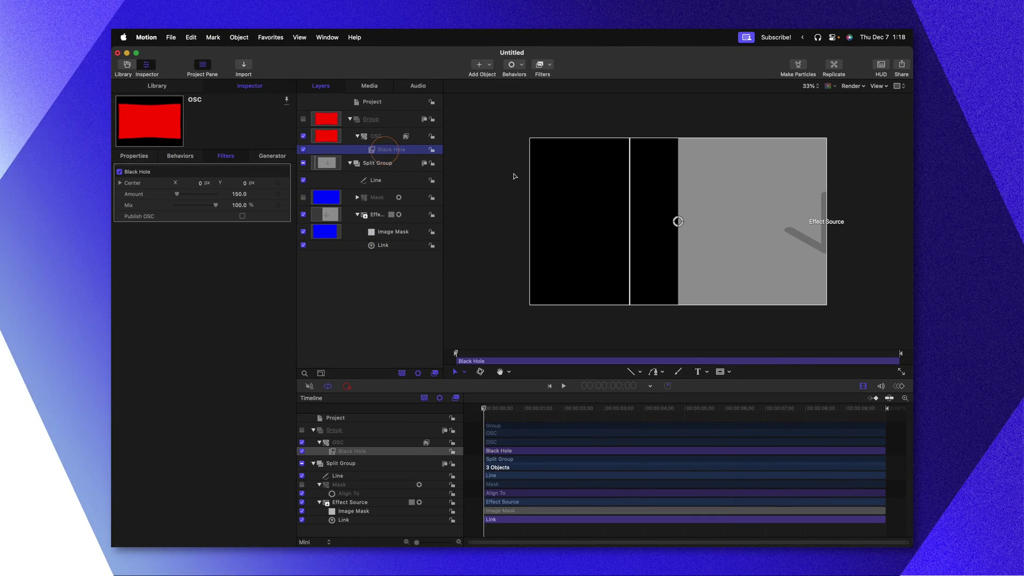
mouse_move(678, 221)
left_mouse_down()
mouse_move(608, 226)
mouse_move(608, 215)
mouse_move(639, 209)
mouse_move(672, 218)
left_mouse_up()
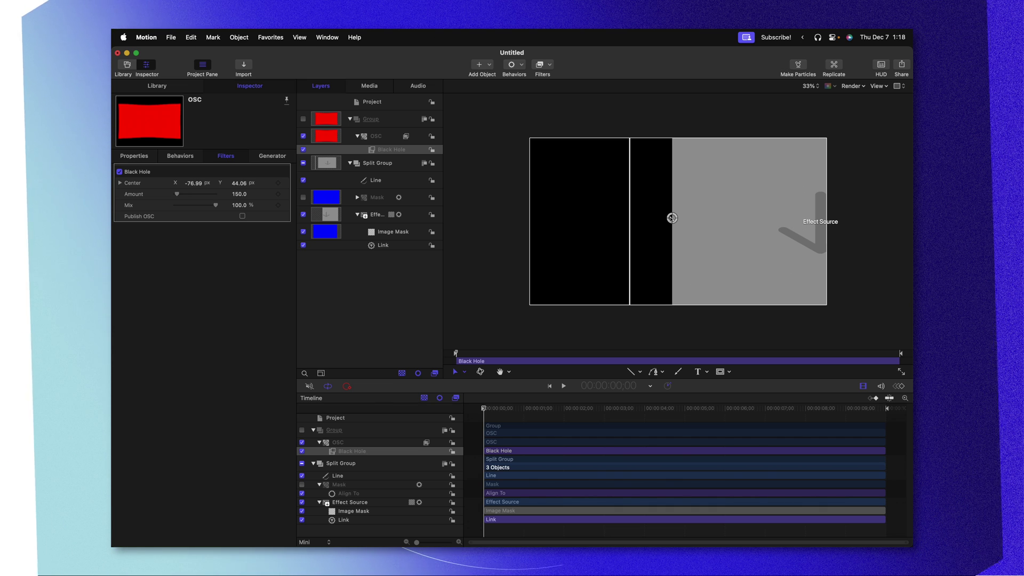
left_click_drag(672, 218, 679, 223)
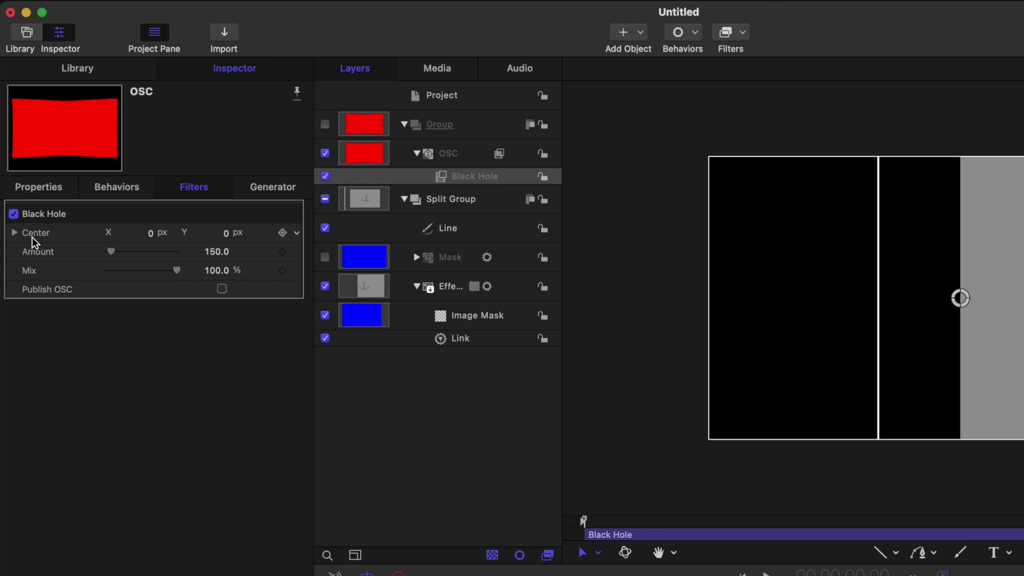
Step: Set the Link's X offset to -0.5, test the split, and make the mix Ease In/Out
left_click(16, 233)
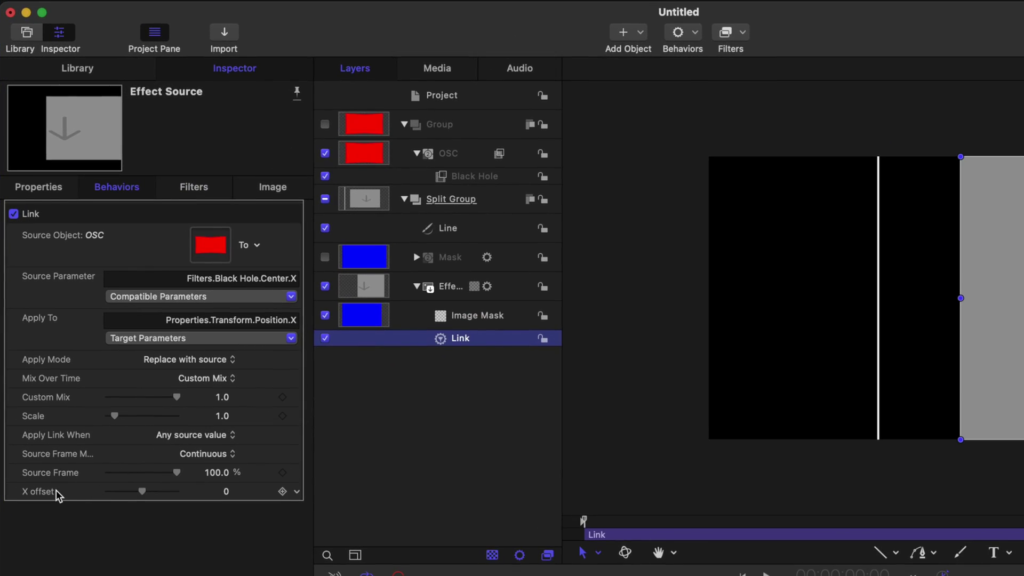
left_click(225, 493)
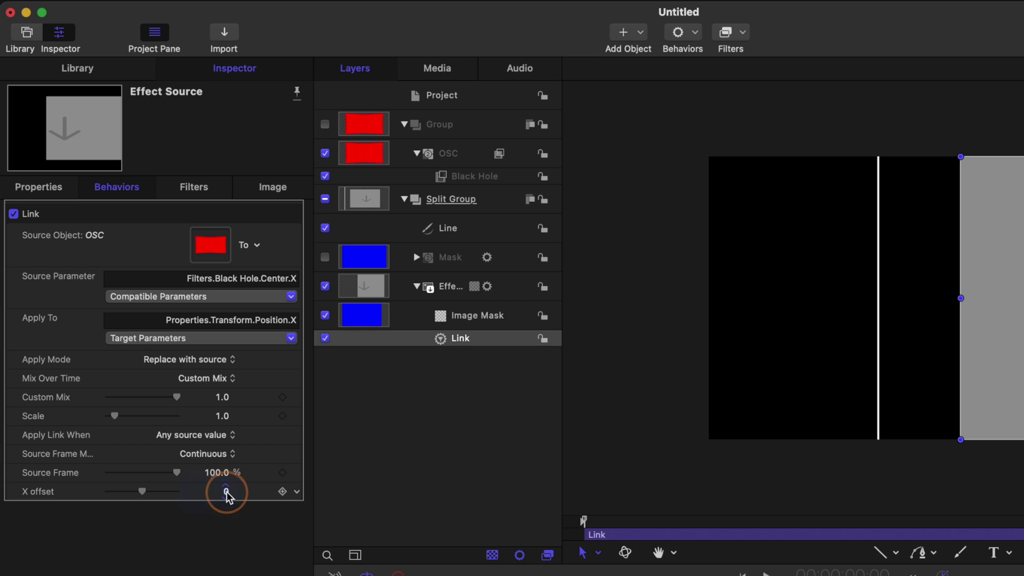
type("-0.5")
key("Return")
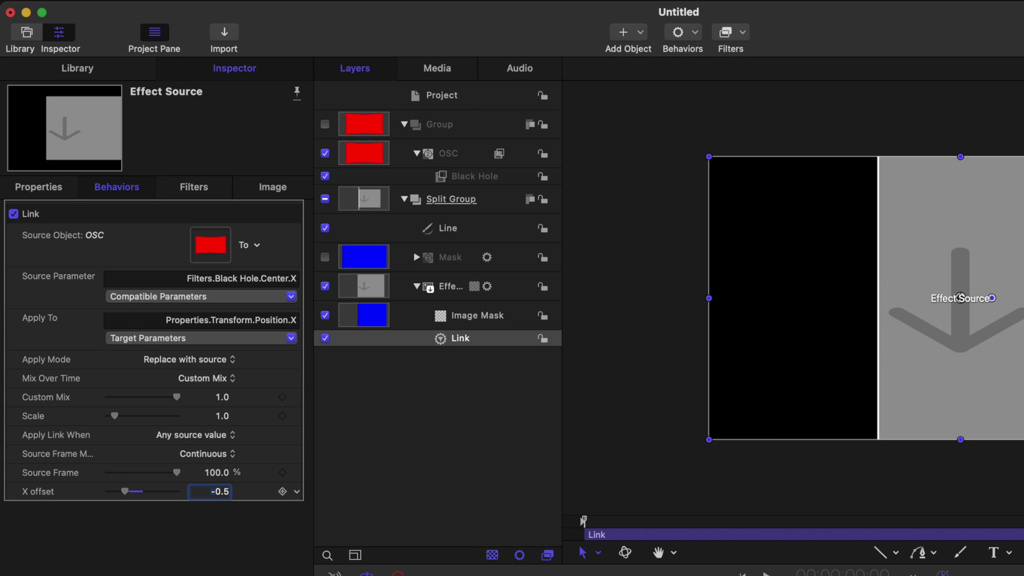
left_click(472, 178)
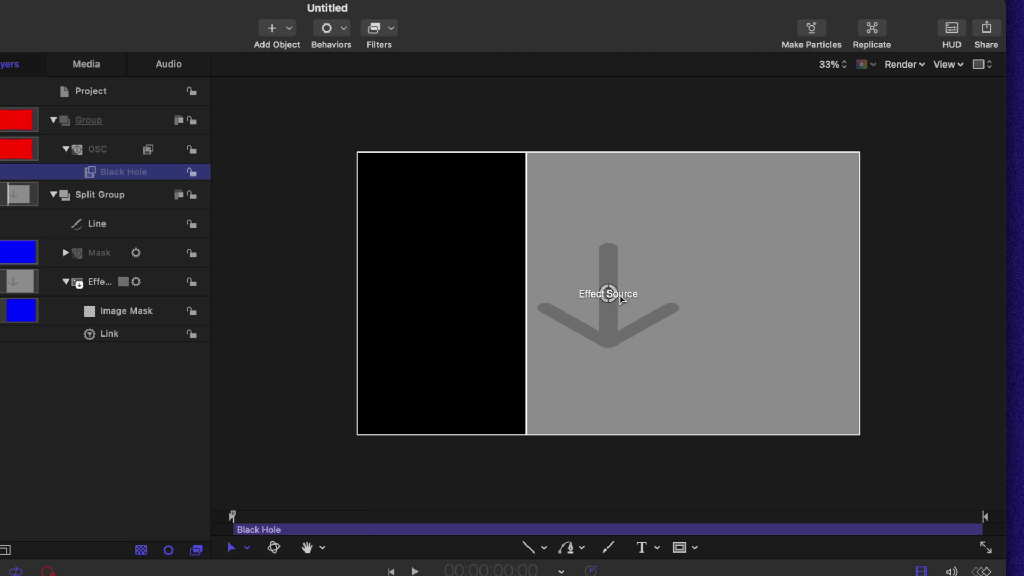
mouse_move(621, 299)
left_mouse_down()
mouse_move(611, 293)
mouse_move(738, 293)
mouse_move(527, 290)
mouse_move(762, 293)
mouse_move(571, 293)
mouse_move(637, 294)
left_mouse_up()
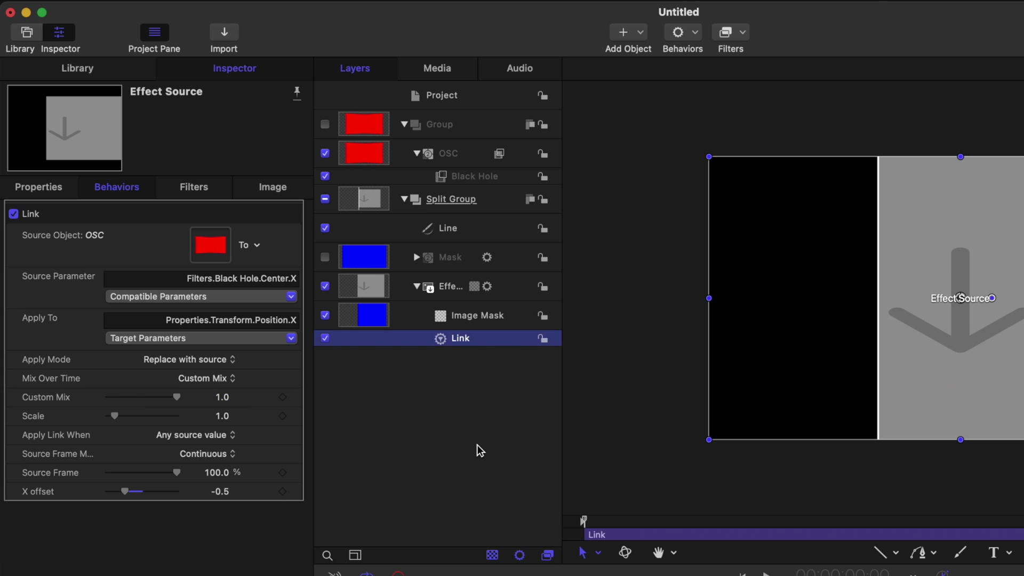
left_click(226, 380)
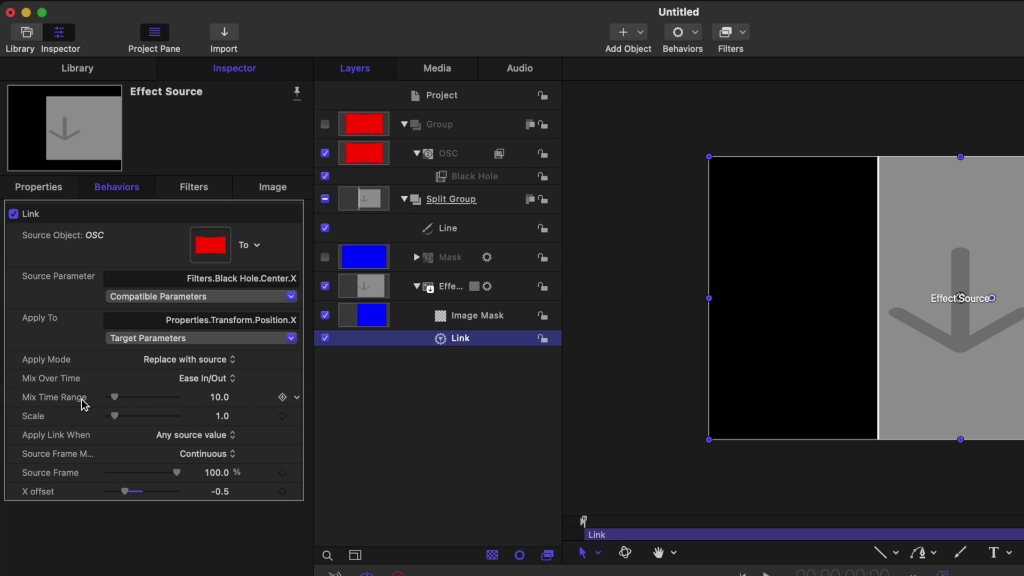
Step: Centre the Black Hole filter's onscreen target in the frame and play back the animation
left_click(483, 181)
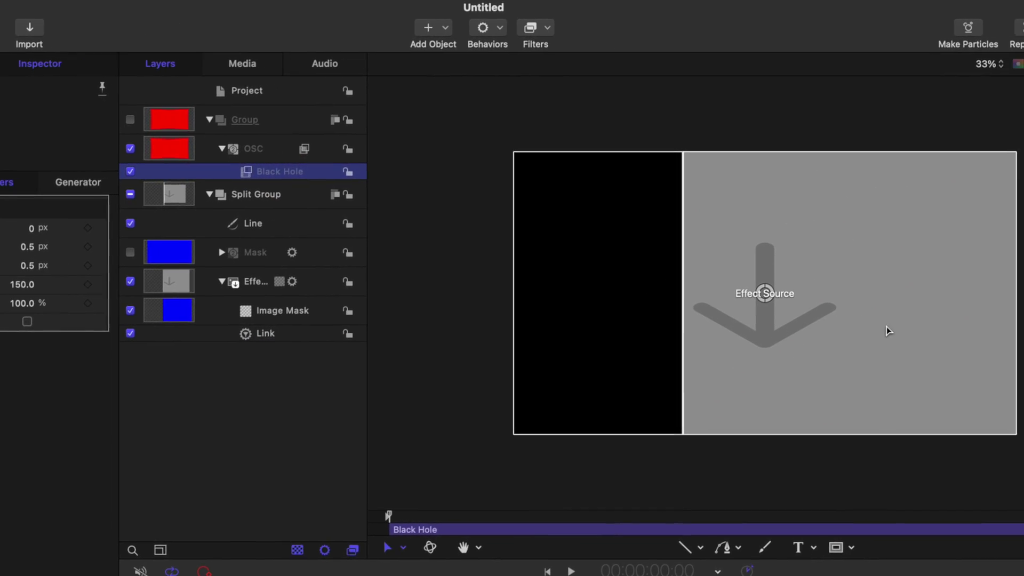
left_click_drag(766, 293, 916, 305)
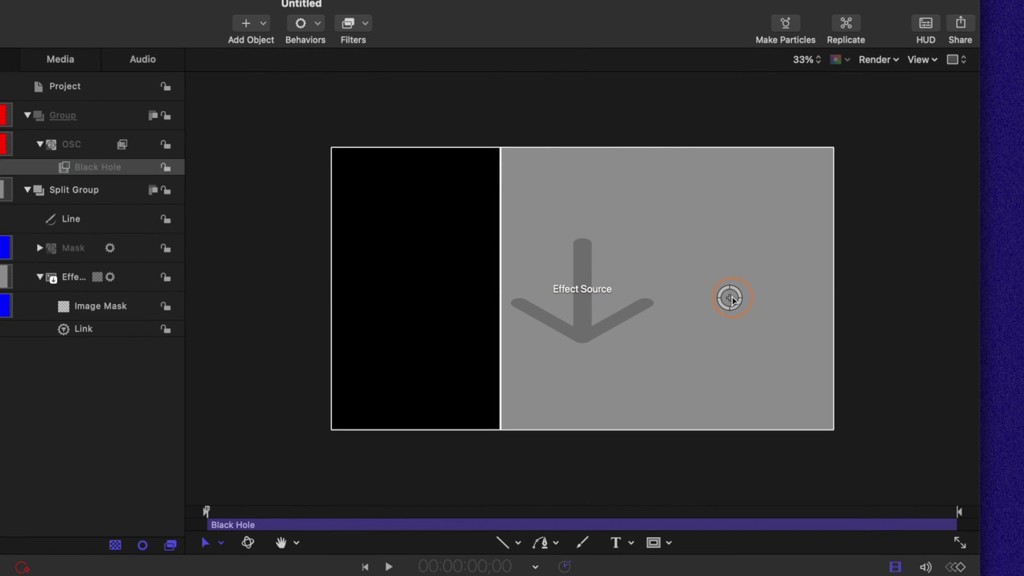
left_click_drag(733, 301, 728, 289)
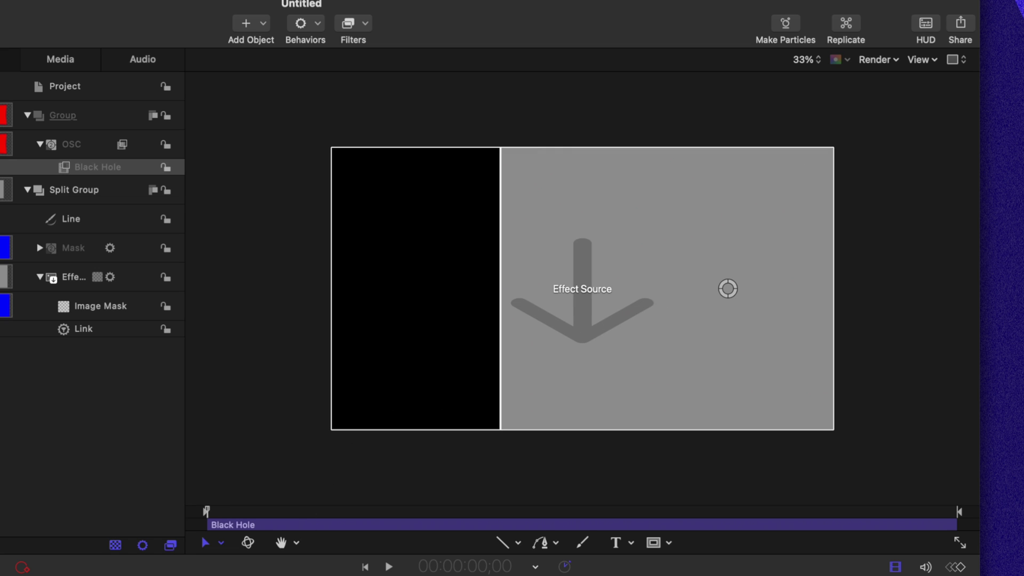
key("space")
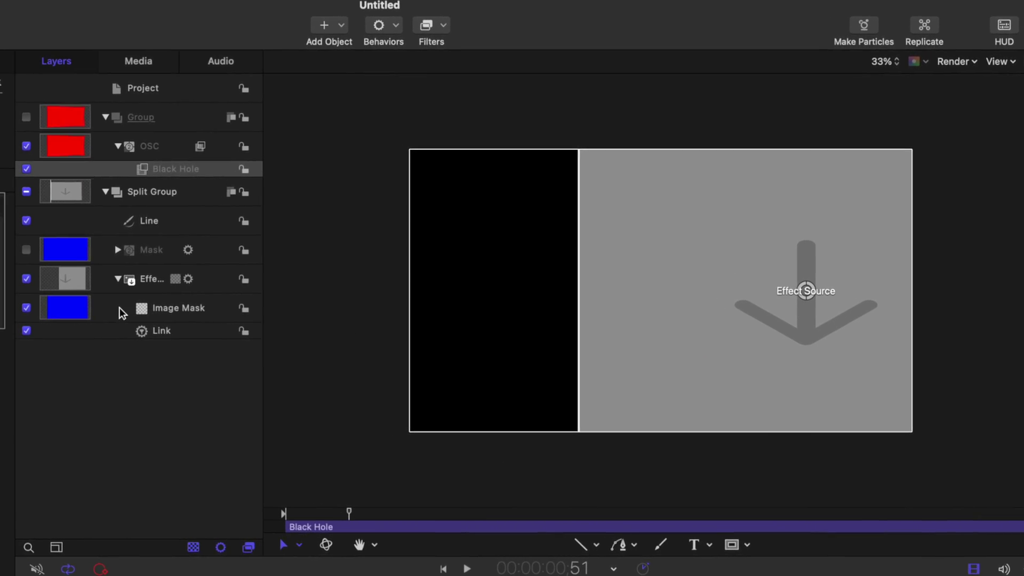
Step: Set the Link's Mix Time Range to 60, preview, and rename Black Hole to OSC Position
left_click(83, 329)
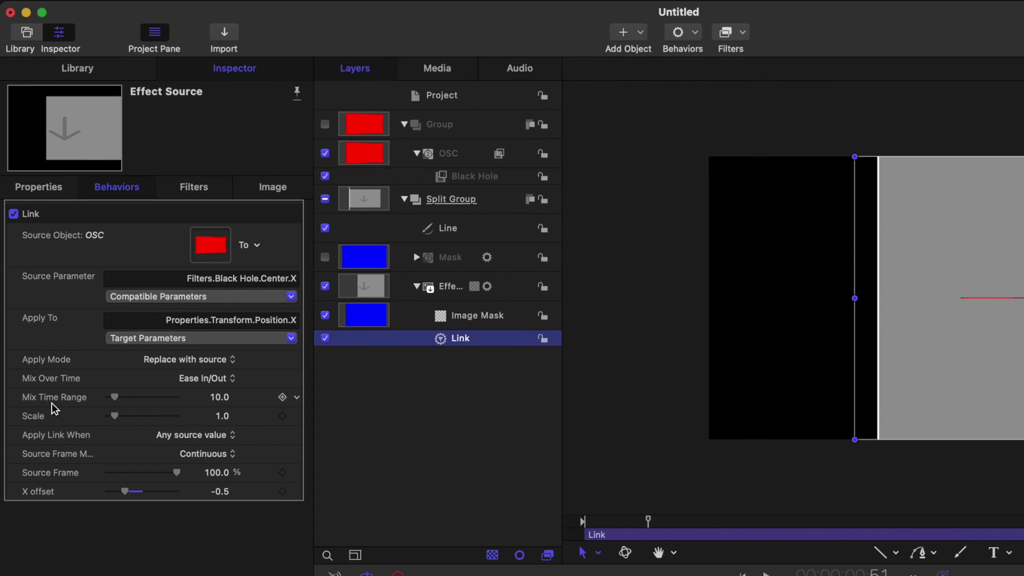
left_click(220, 398)
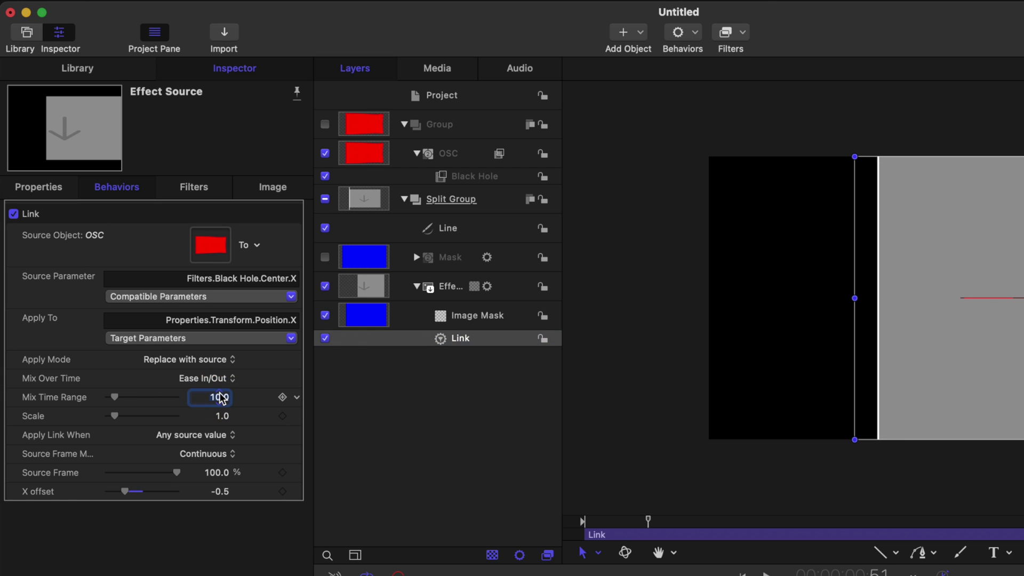
type("60")
key("Return")
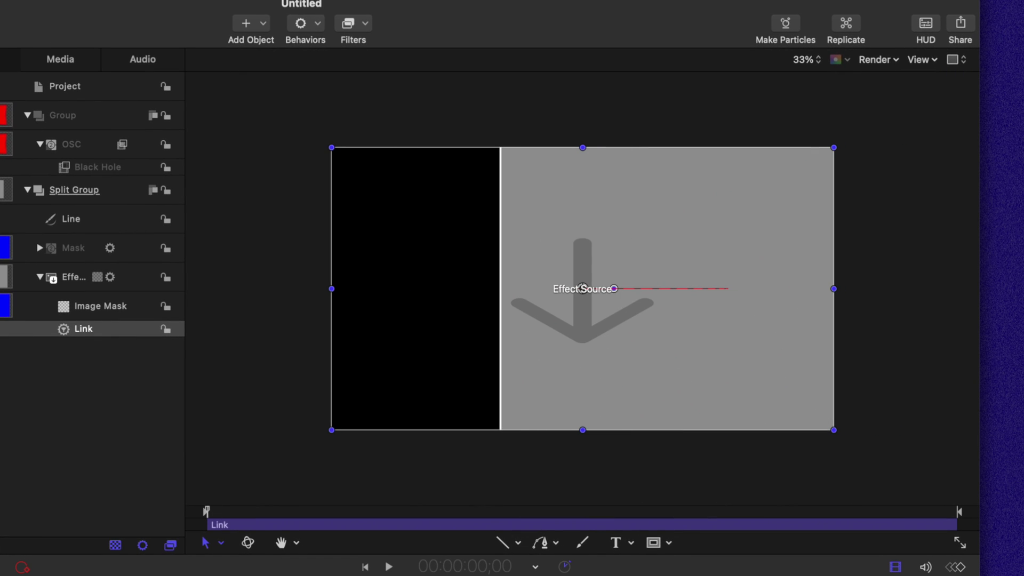
key("space")
key("space")
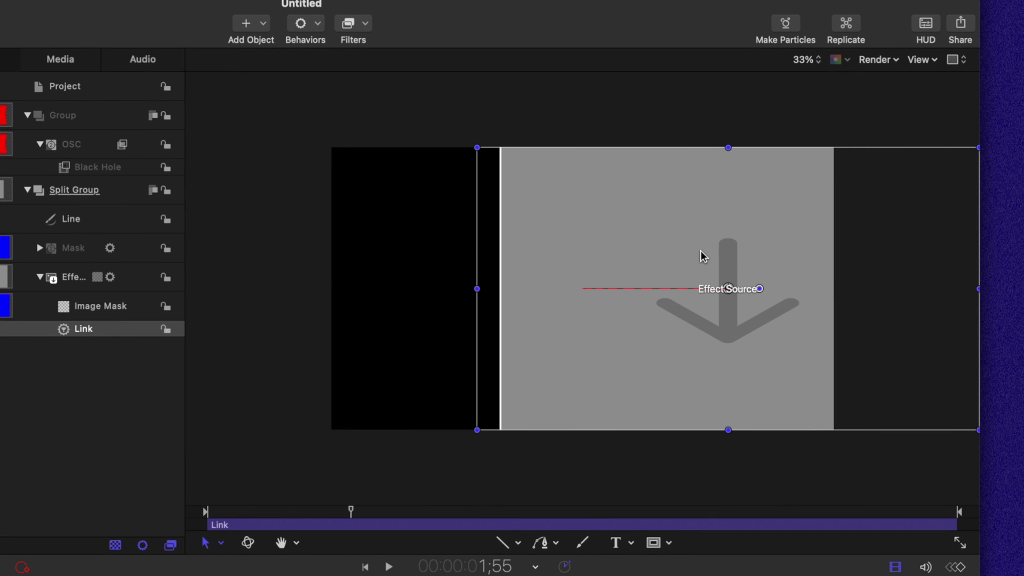
double_click(87, 167)
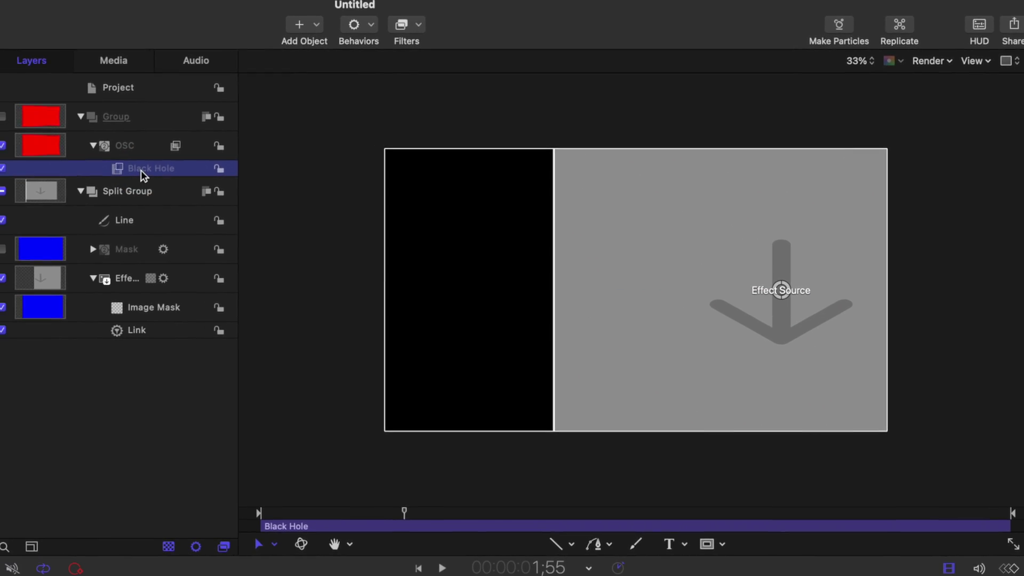
type("OSC Position")
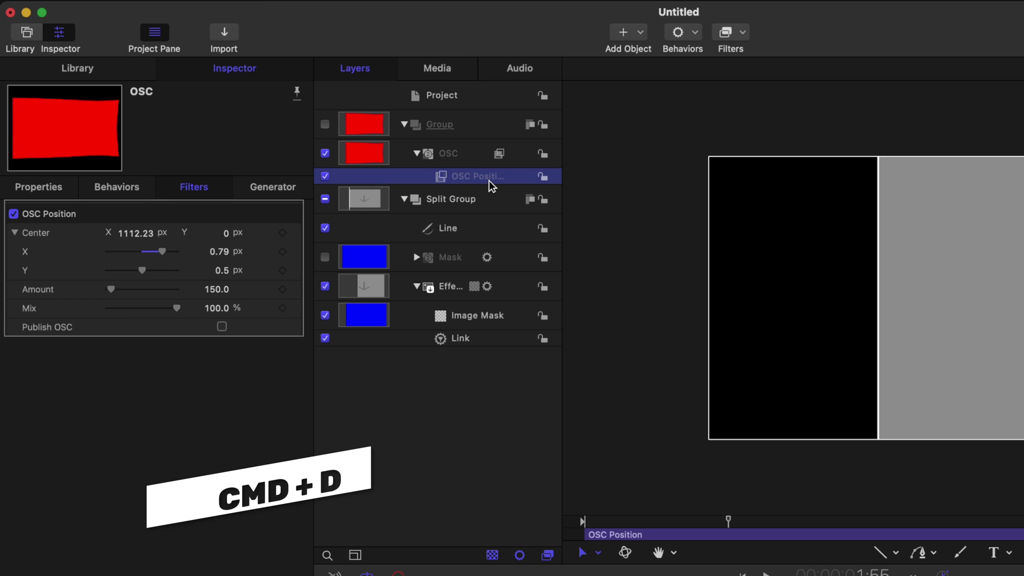
Step: Duplicate the OSC Position filter, reset the copy's Center, and name it OSC Line
key("super+d")
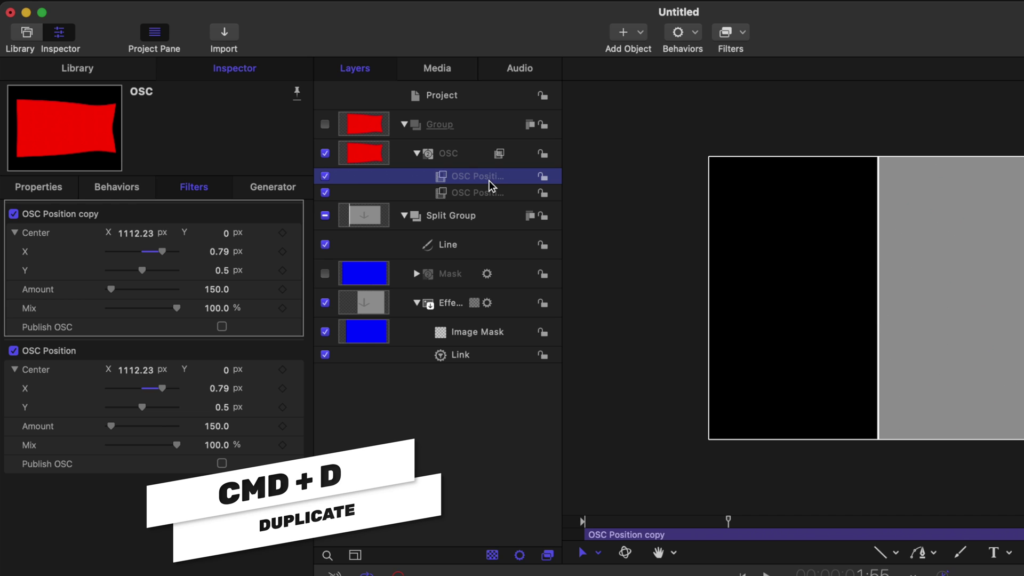
right_click(283, 233)
left_click(313, 240)
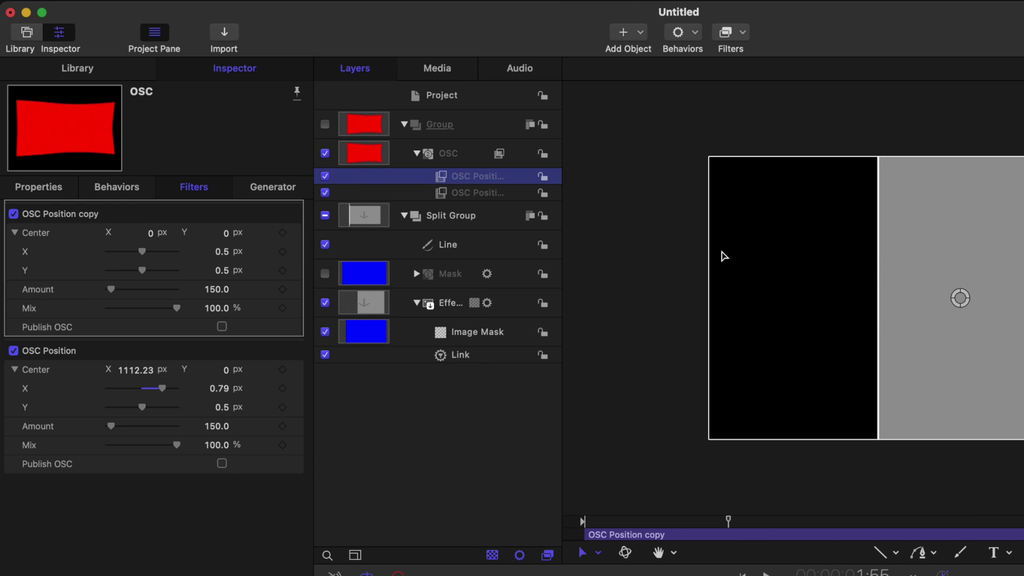
double_click(464, 178)
type("OSC Line")
key("Return")
Step: Link the Line layer's Position X to the OSC object with a Link behavior
left_click(459, 244)
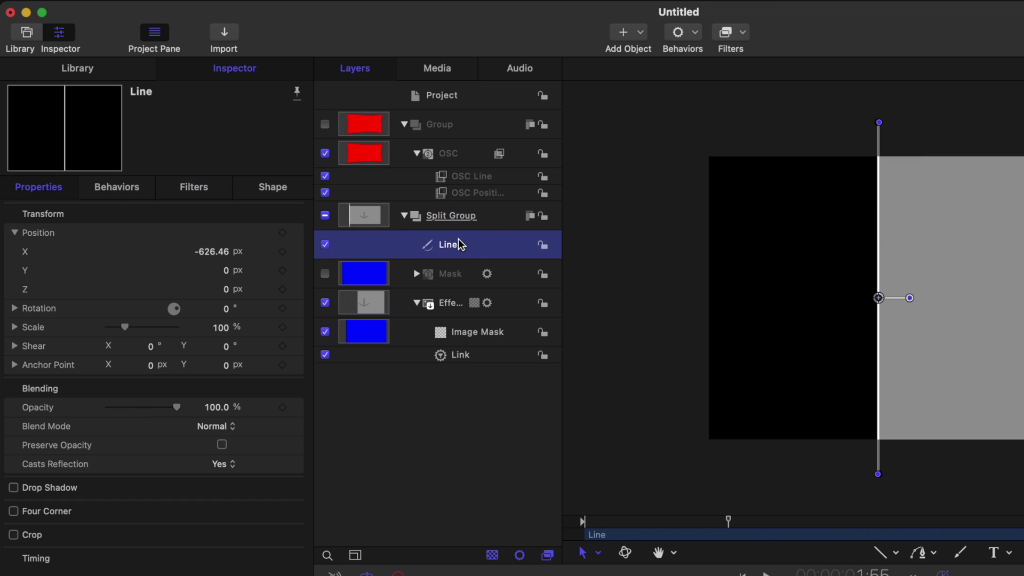
right_click(28, 259)
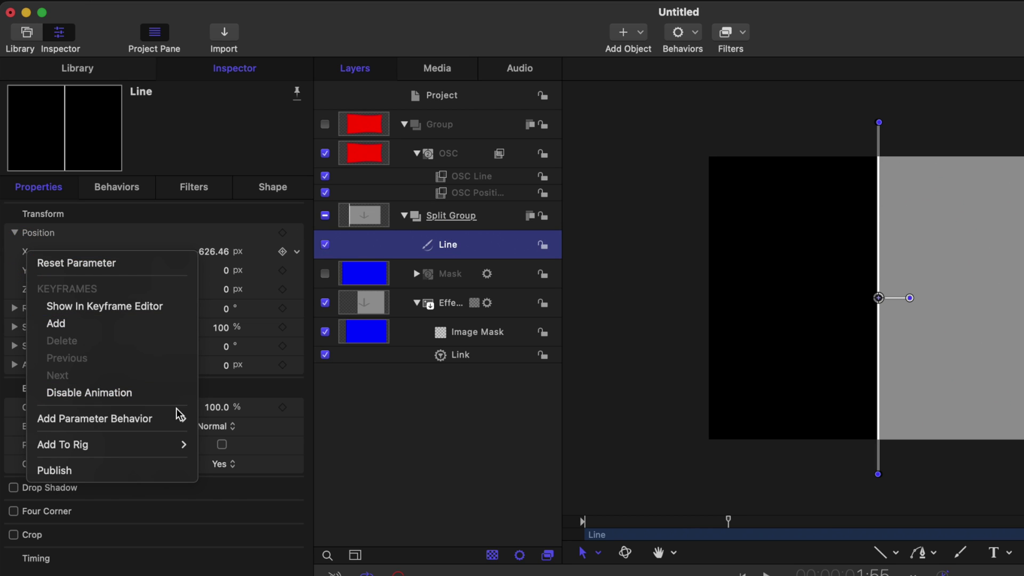
mouse_move(181, 419)
left_click(235, 489)
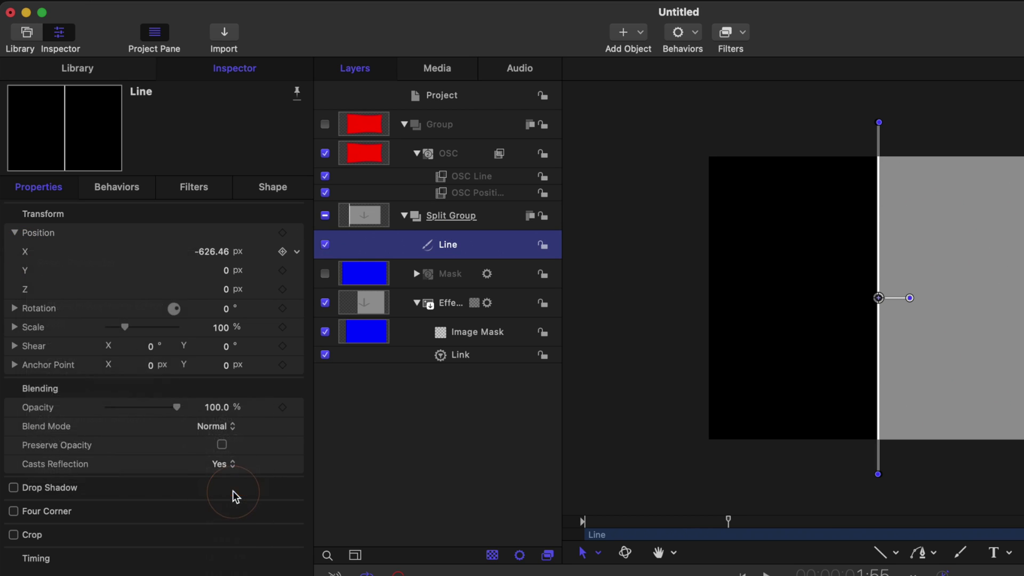
left_click_drag(367, 153, 207, 255)
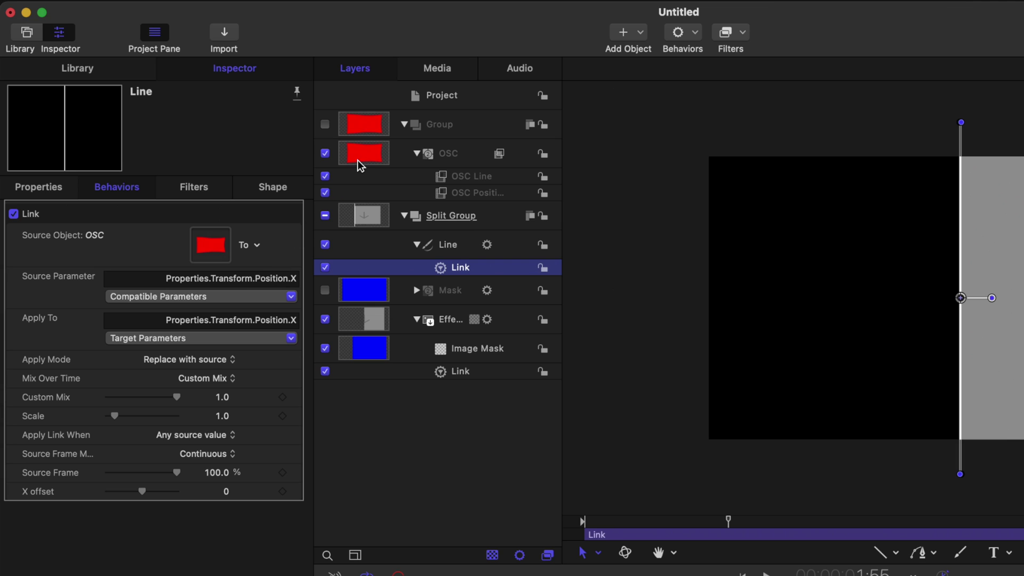
Step: Set the Line link's source parameter to OSC Line's Center X
left_click(131, 297)
mouse_move(199, 367)
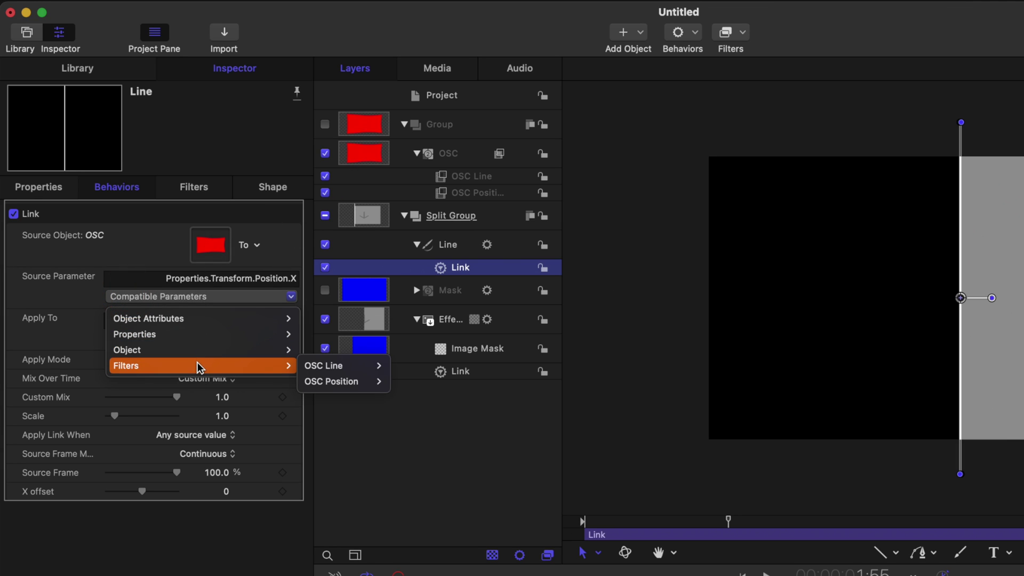
mouse_move(320, 366)
mouse_move(427, 367)
left_click(466, 366)
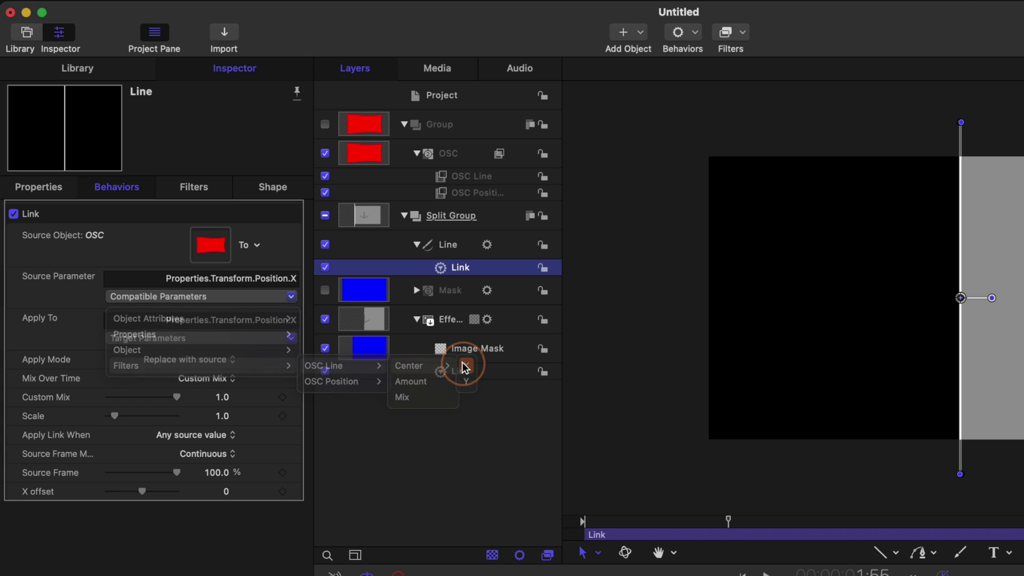
Step: Give the link a -0.5 X offset and Ease In/Out mix over 60, then rewind
left_click(227, 491)
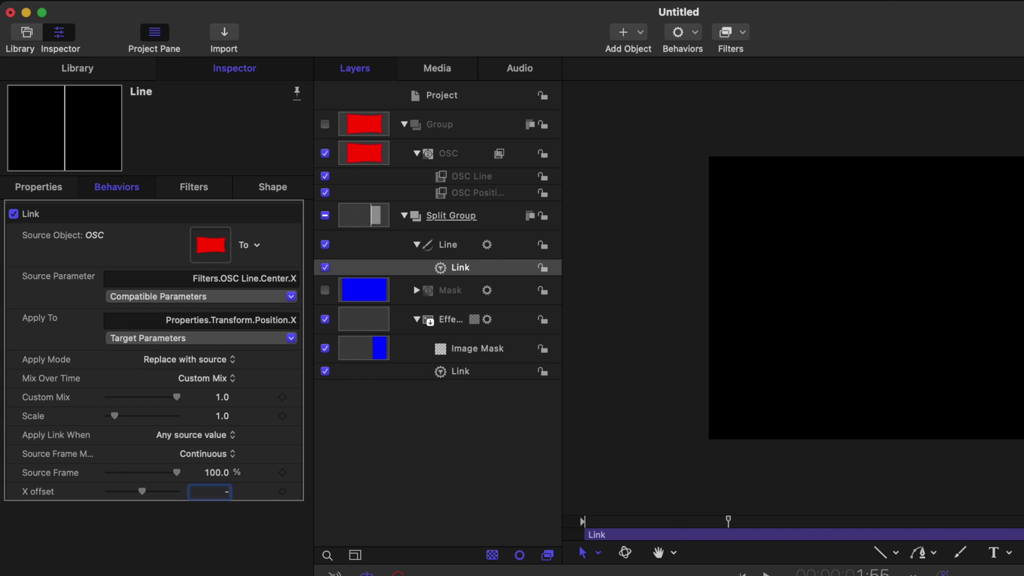
type("-0.5")
key("Return")
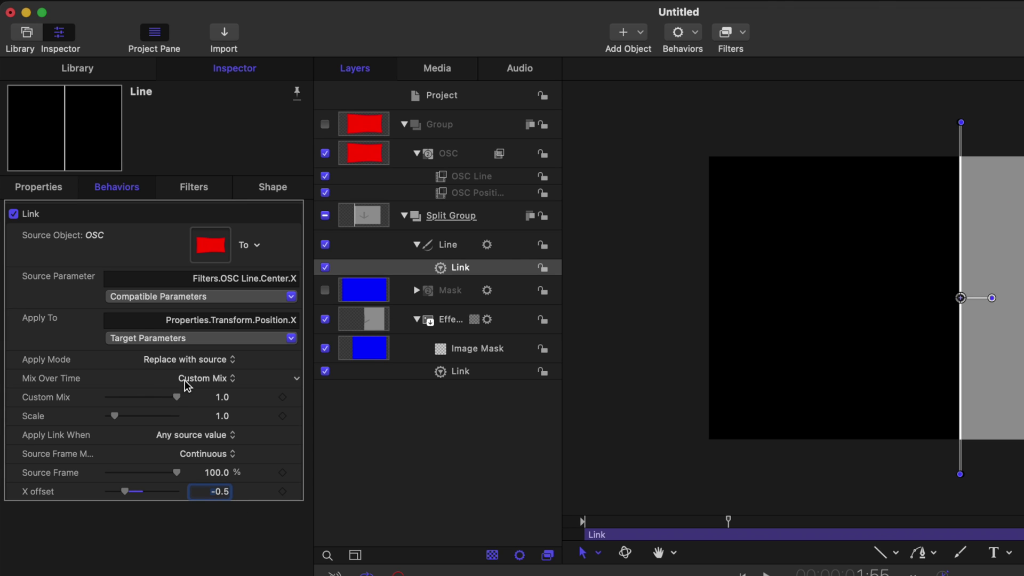
left_click(200, 378)
left_click(214, 312)
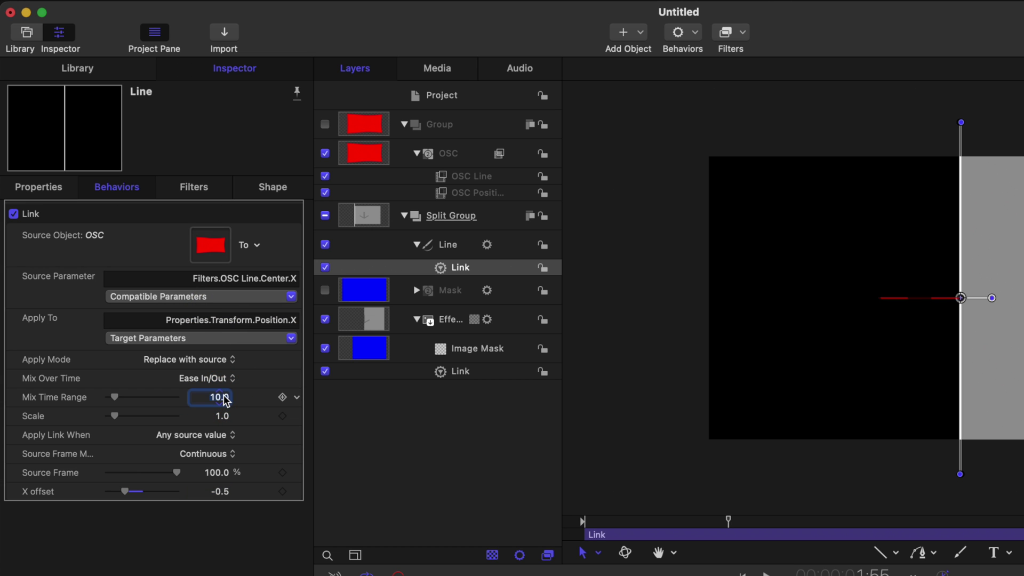
key("Return")
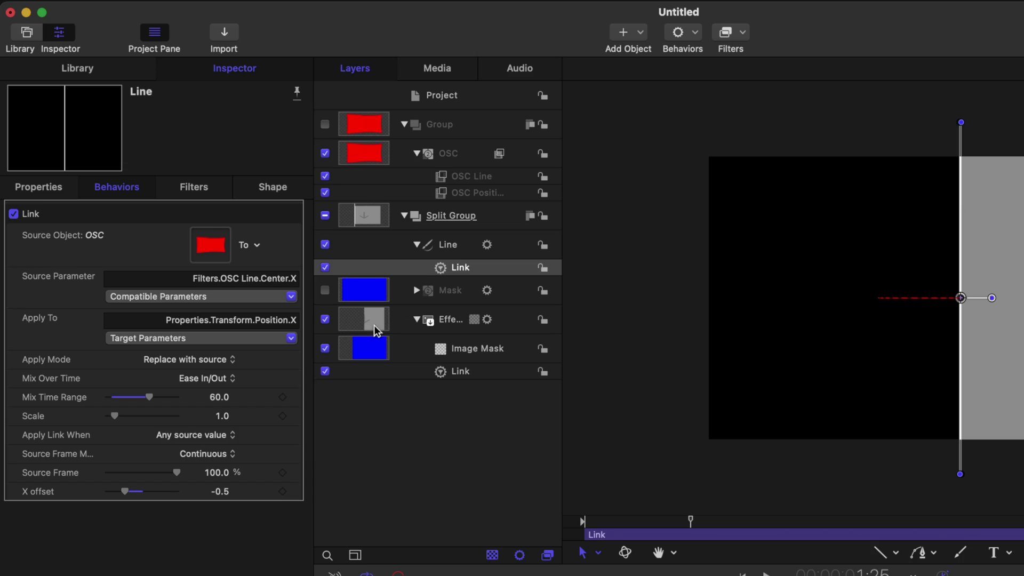
key("Home")
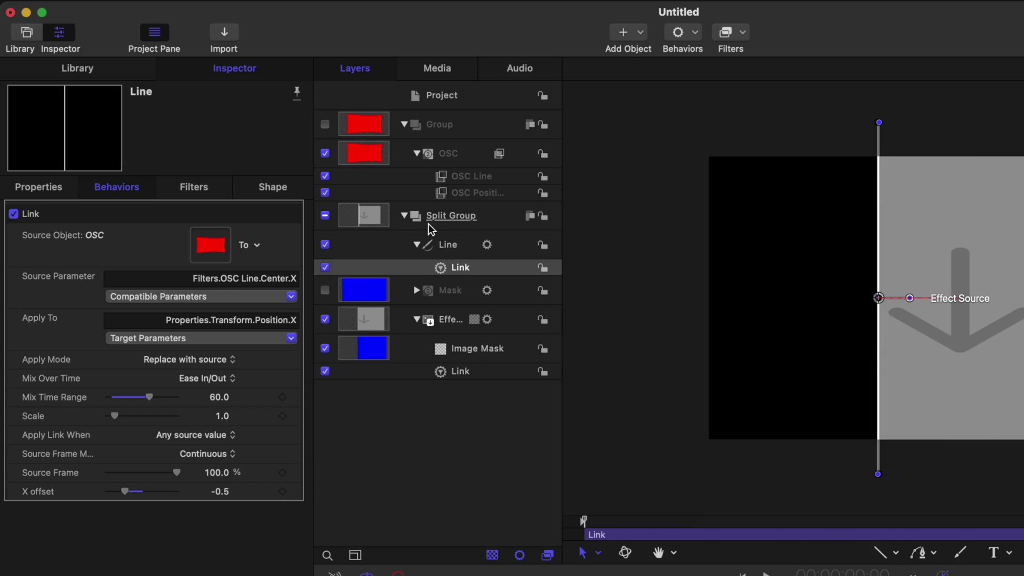
Step: Nudge the Line layer's position, advance the playhead, and test the OSC Position target
left_click(359, 237)
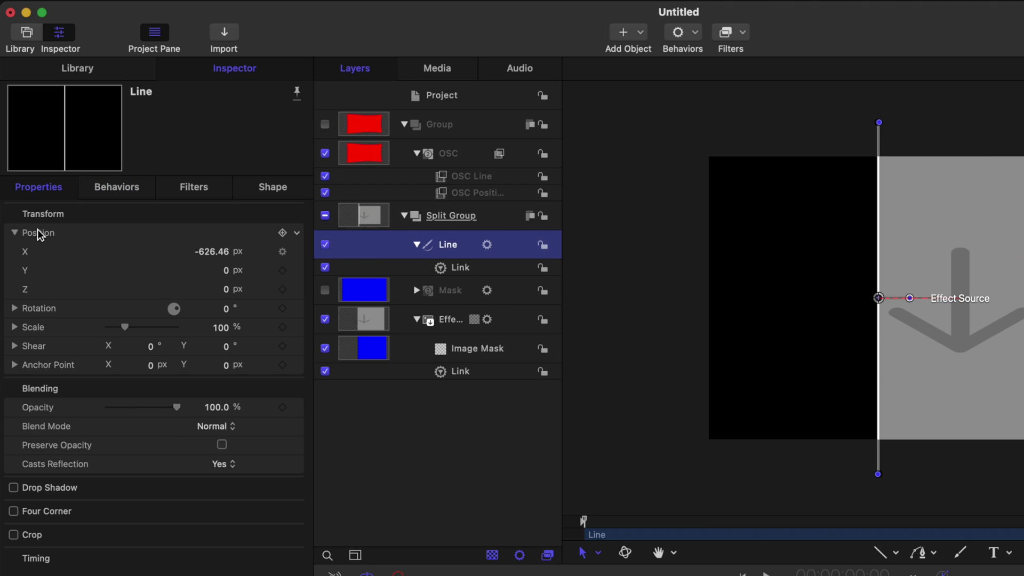
left_click_drag(206, 254, 212, 249)
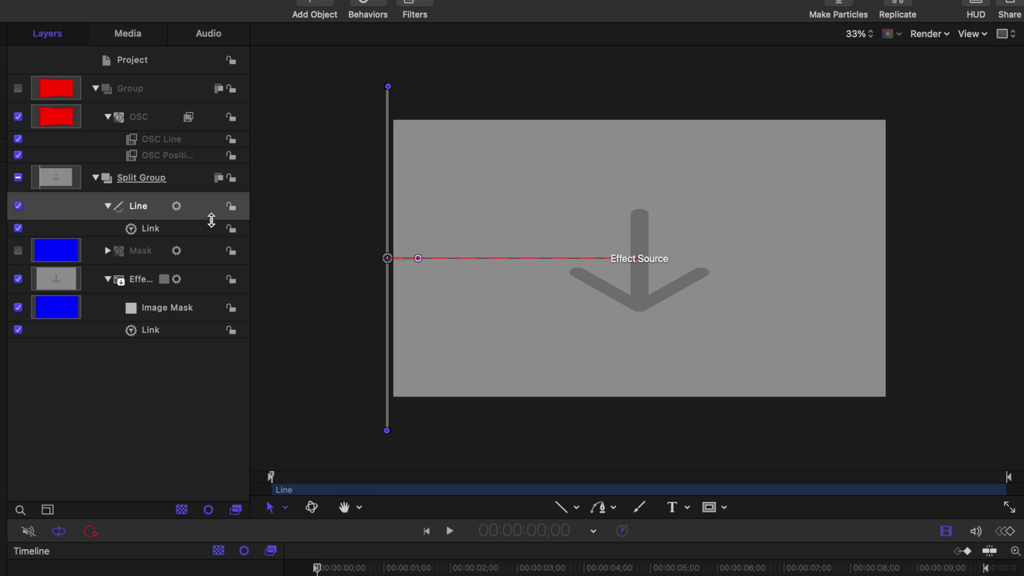
left_click(170, 156)
left_click_drag(344, 567, 431, 567)
mouse_move(782, 259)
left_mouse_down()
mouse_move(725, 258)
mouse_move(783, 267)
left_mouse_up()
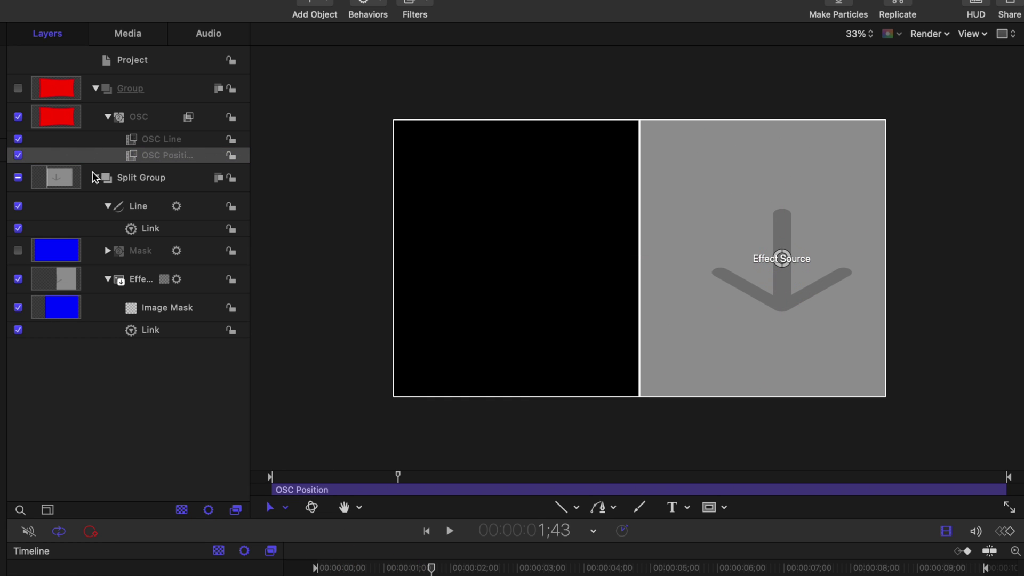
Step: Try dragging the OSC Line divider, undo it, and select both OSC filters together
left_click(169, 139)
left_click_drag(638, 260, 549, 254)
key("super+z")
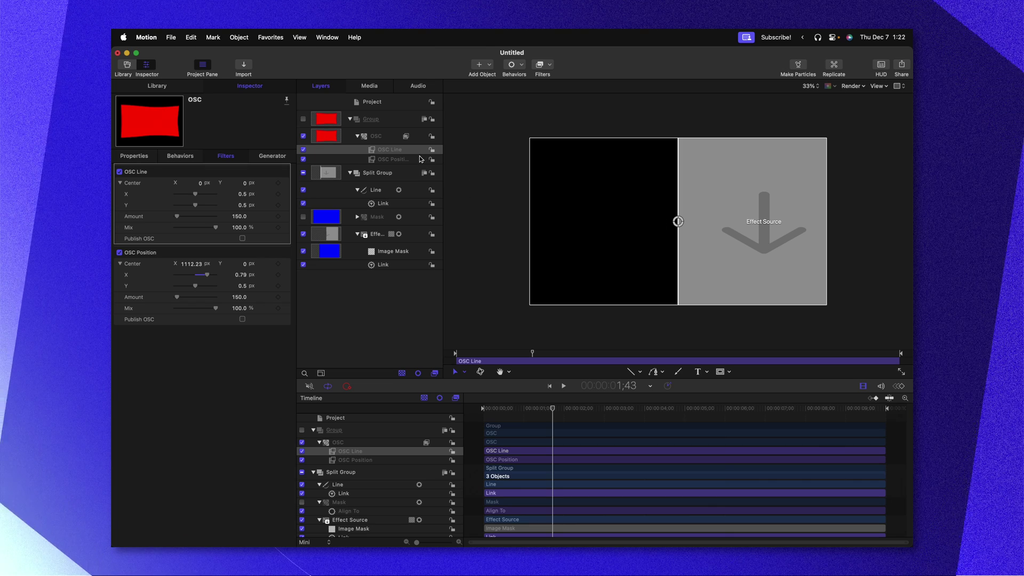
left_click(416, 159, "shift")
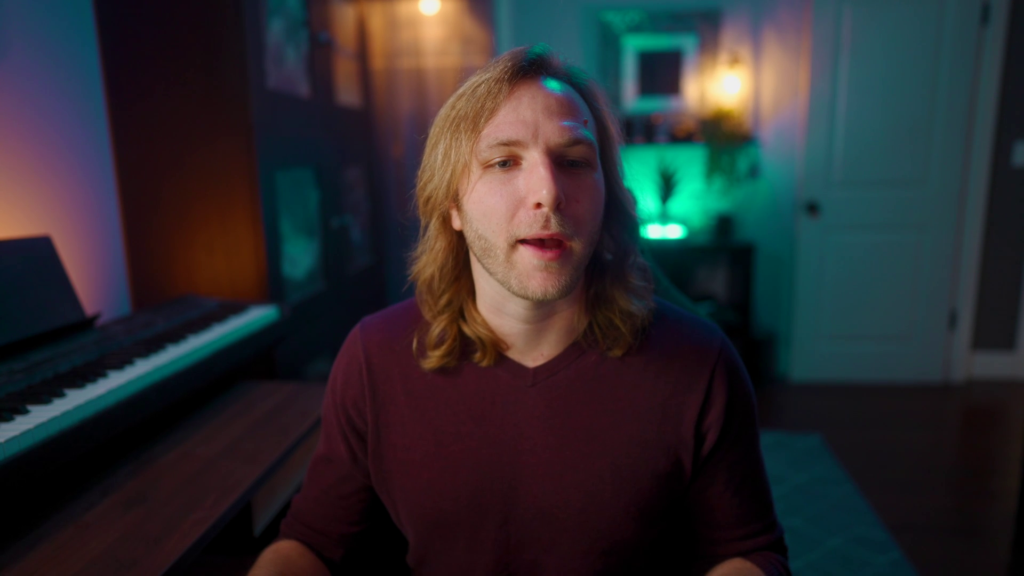
Step: Tick Publish OSC under the OSC Position filter
left_click(218, 458)
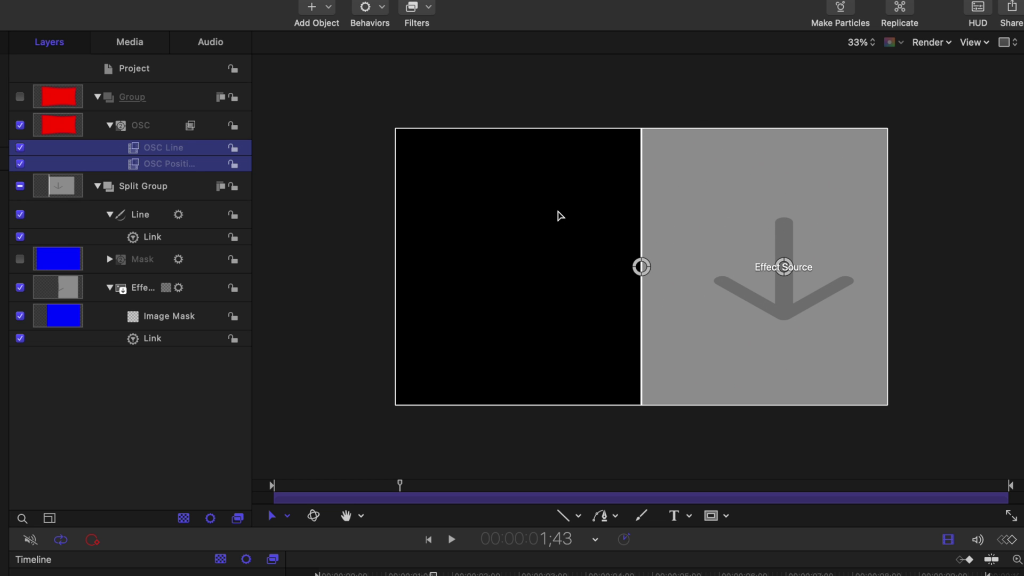
Step: Rig the Image Mask's Mask Source to a new pop-up widget
left_click(83, 321)
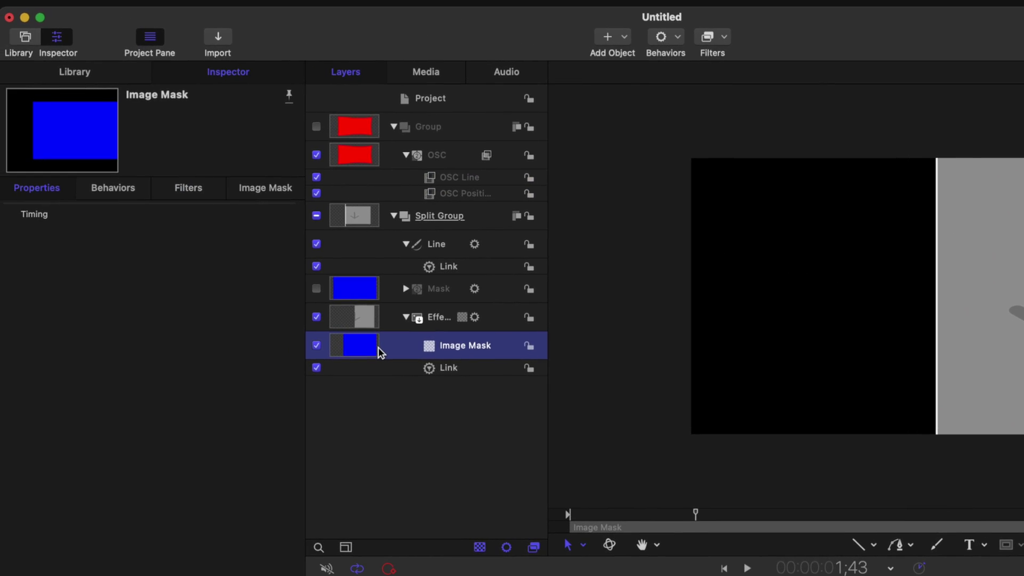
left_click(251, 195)
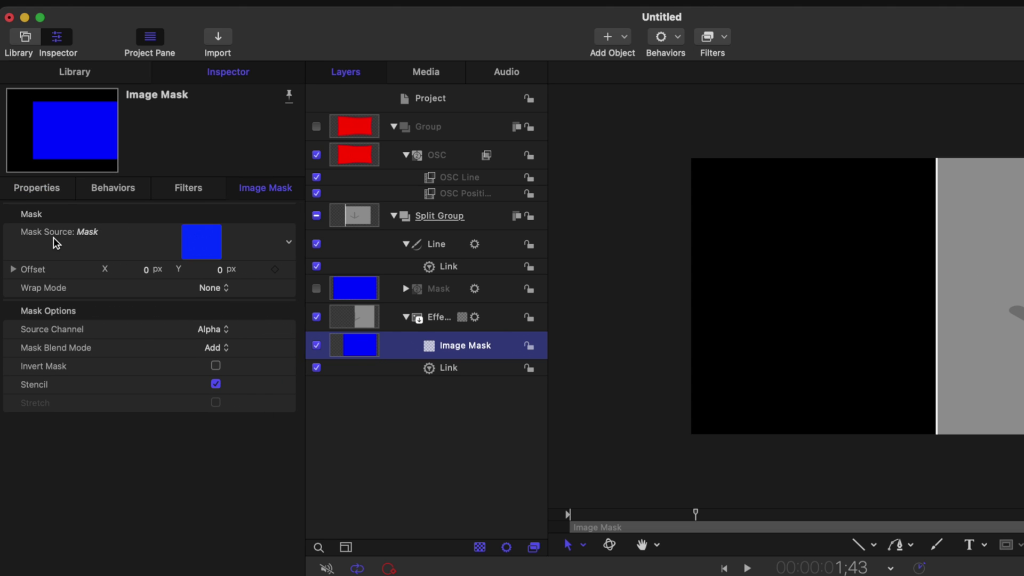
left_click(288, 244)
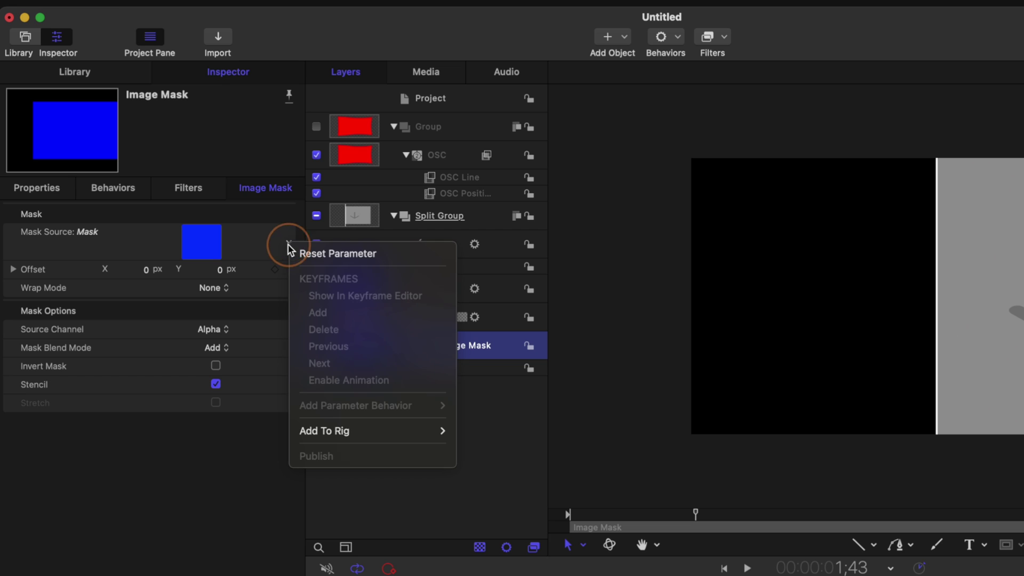
mouse_move(366, 428)
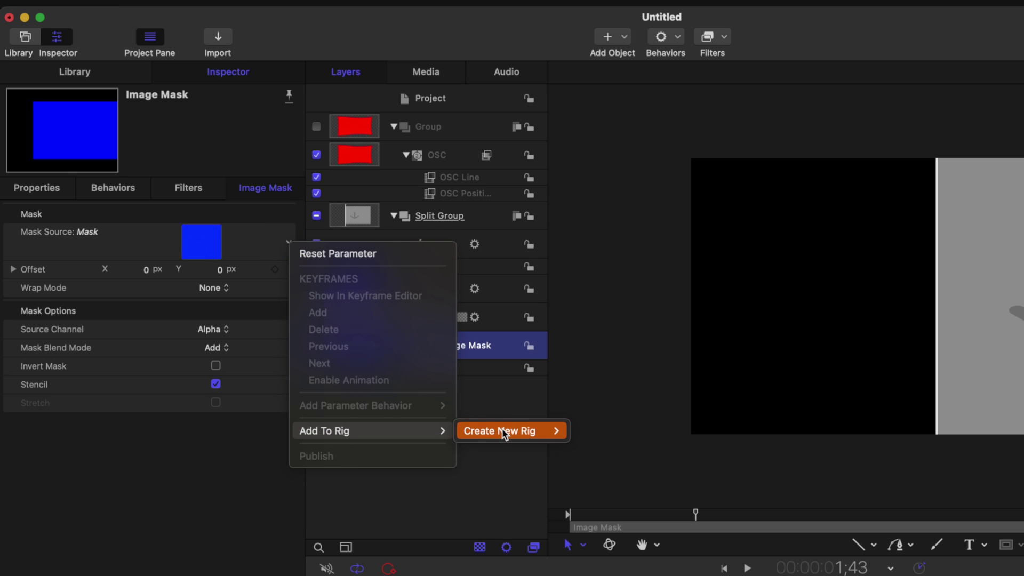
mouse_move(503, 427)
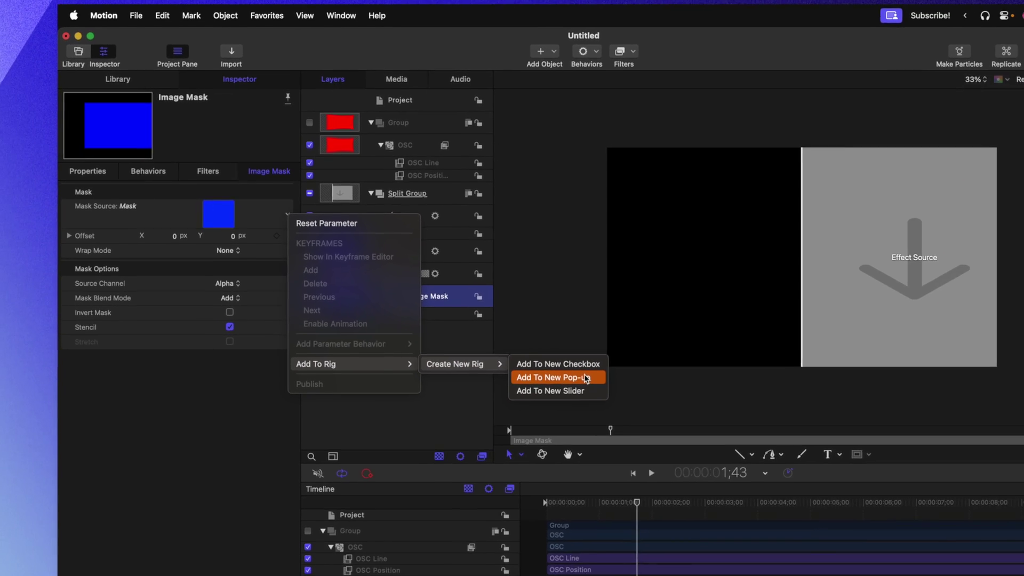
left_click(655, 446)
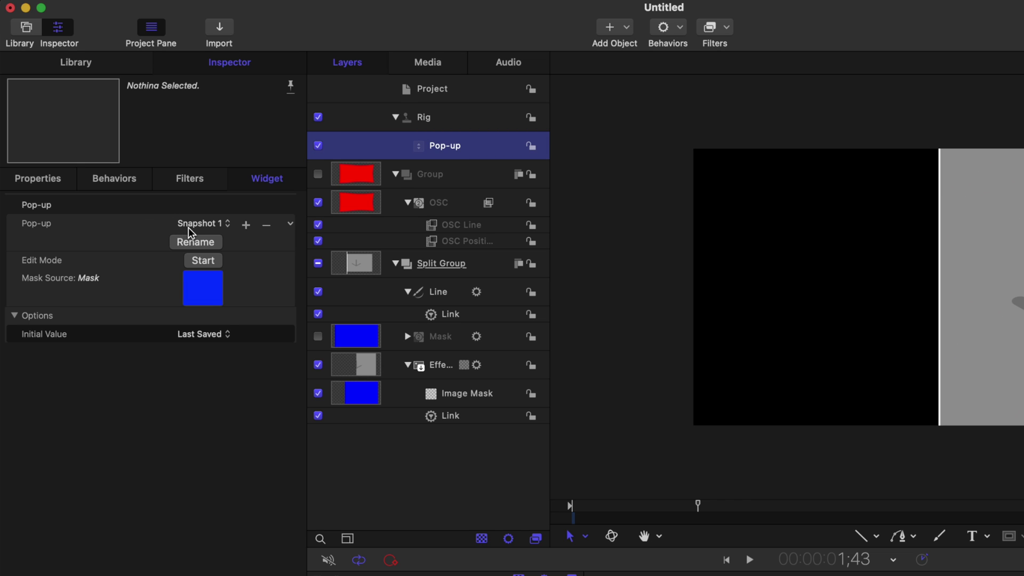
Step: Rename the pop-up's first two snapshots to Position A and Position B
left_click(195, 243)
type("Position A")
key("Return")
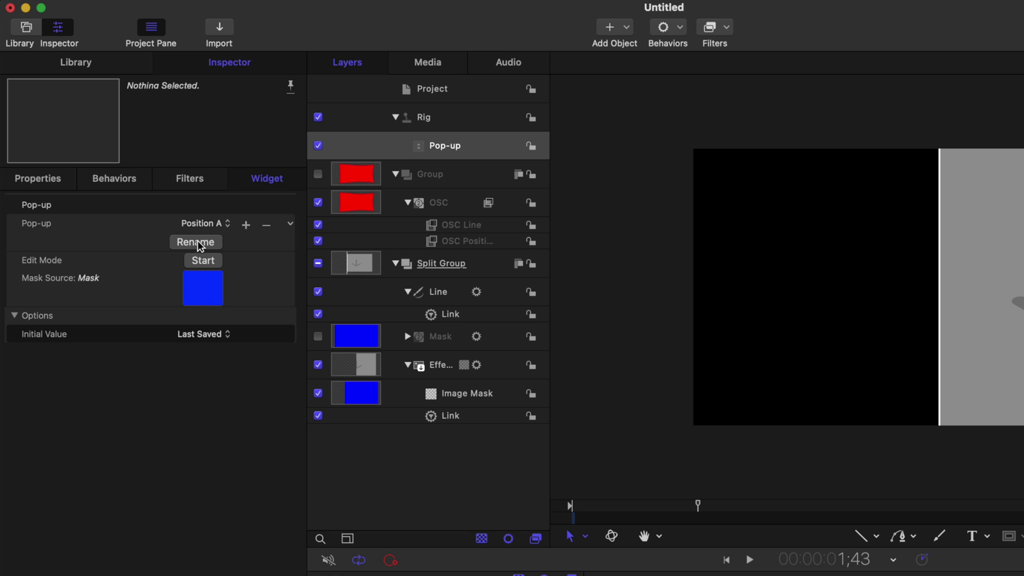
left_click(213, 229)
left_click(213, 240)
left_click(211, 243)
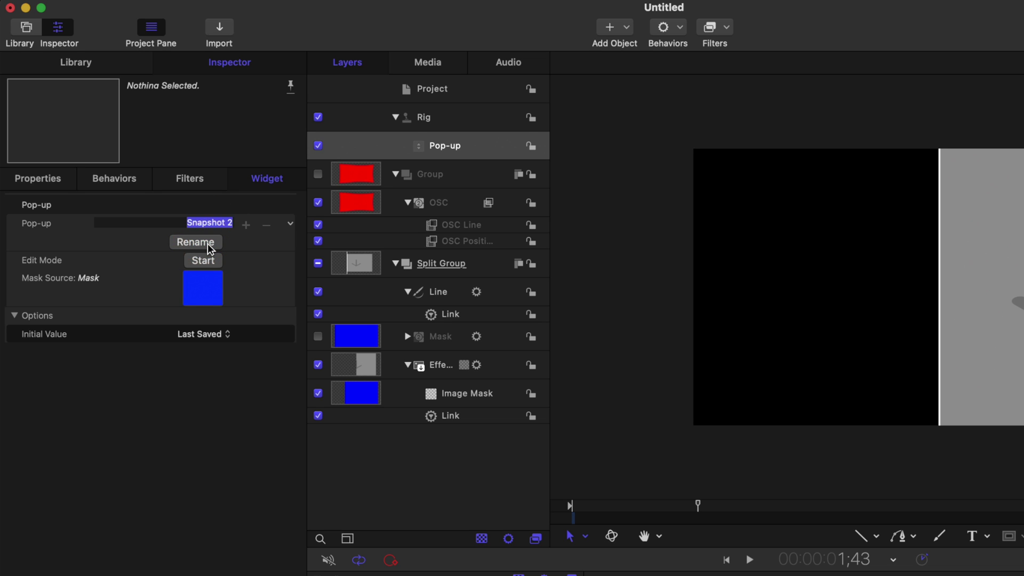
key("Return")
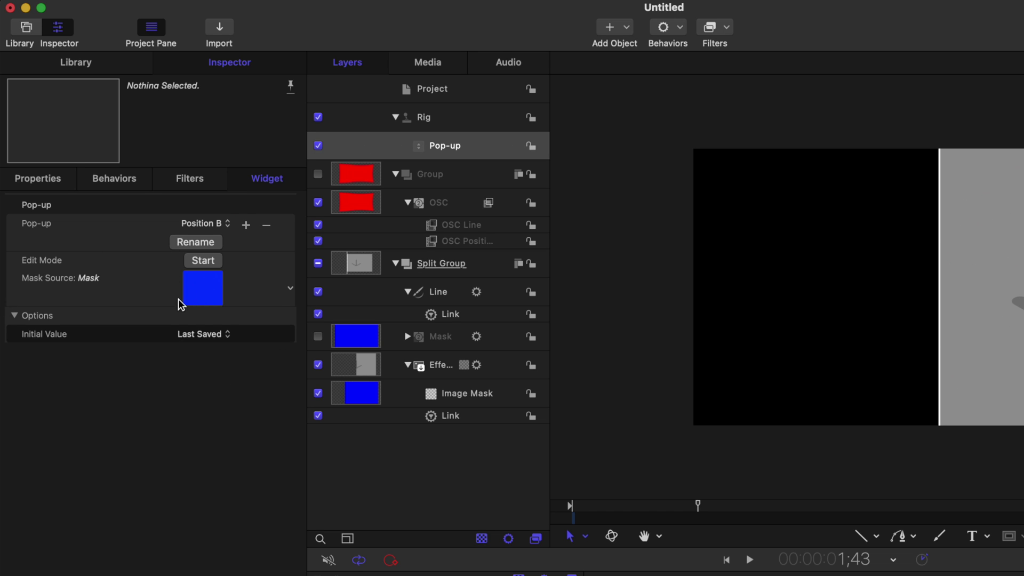
Step: Reset Mask Source to None in Position B, then switch the pop-up back to Position A
left_click(224, 225)
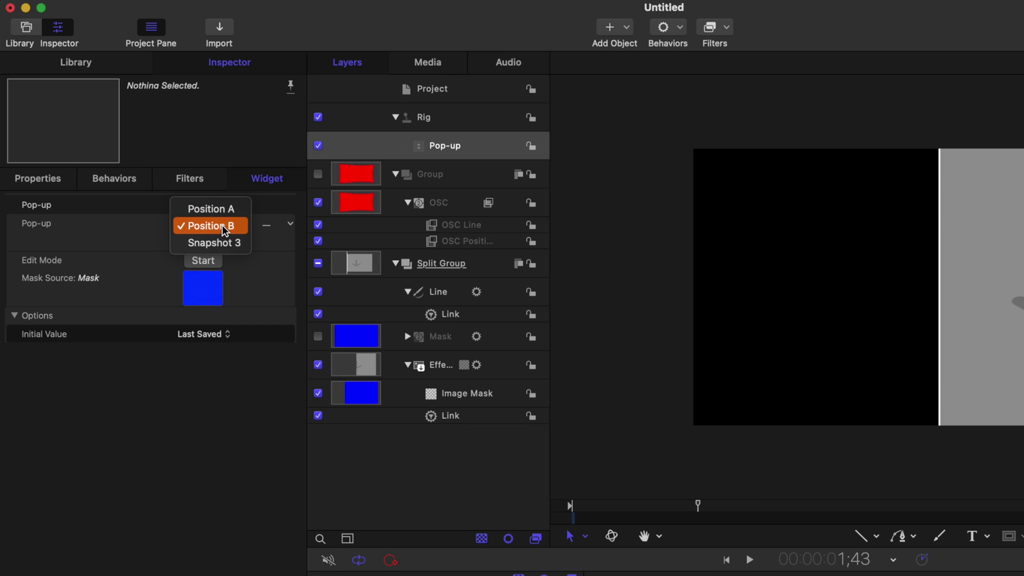
left_click(222, 226)
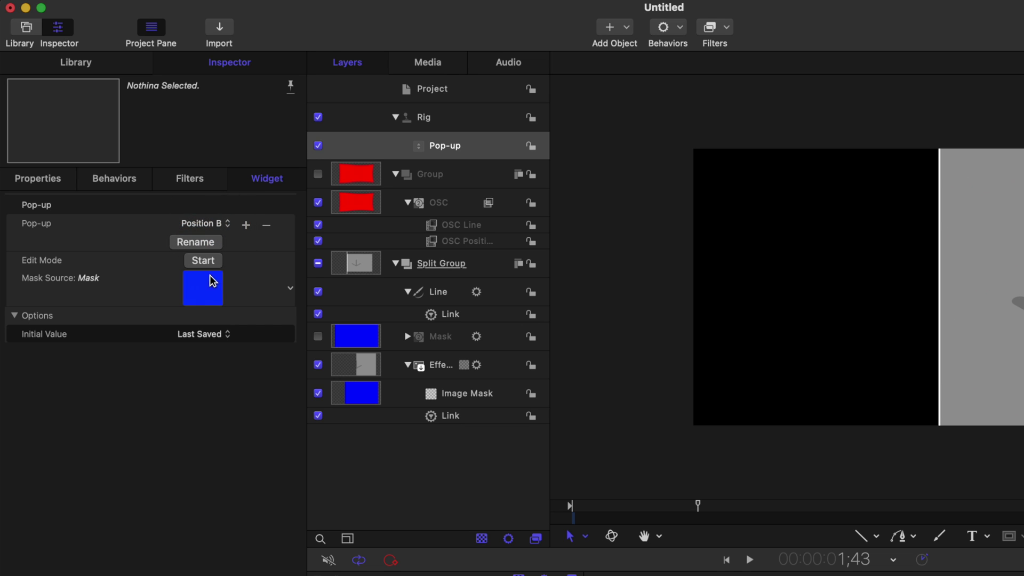
left_click(291, 288)
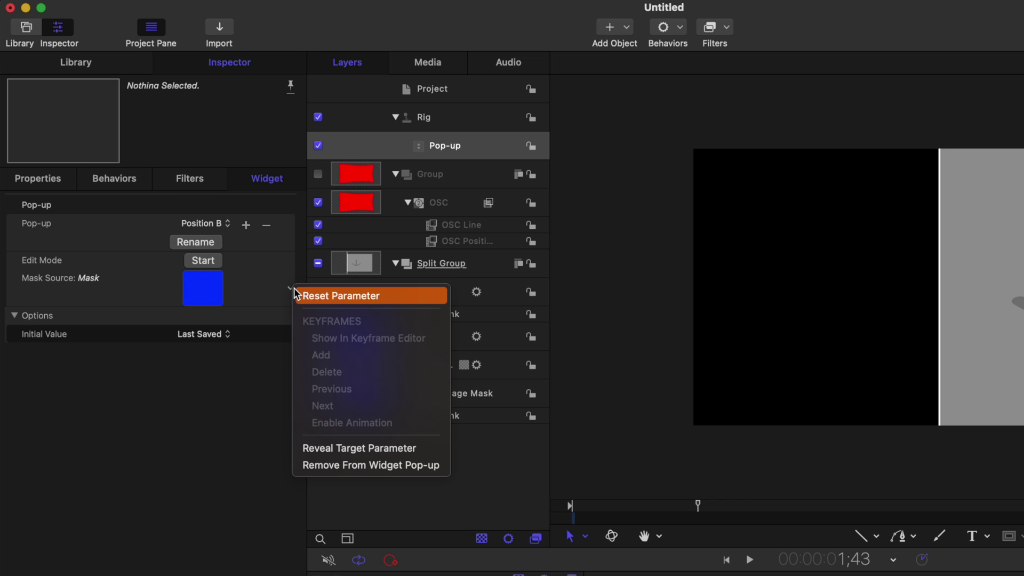
left_click(303, 298)
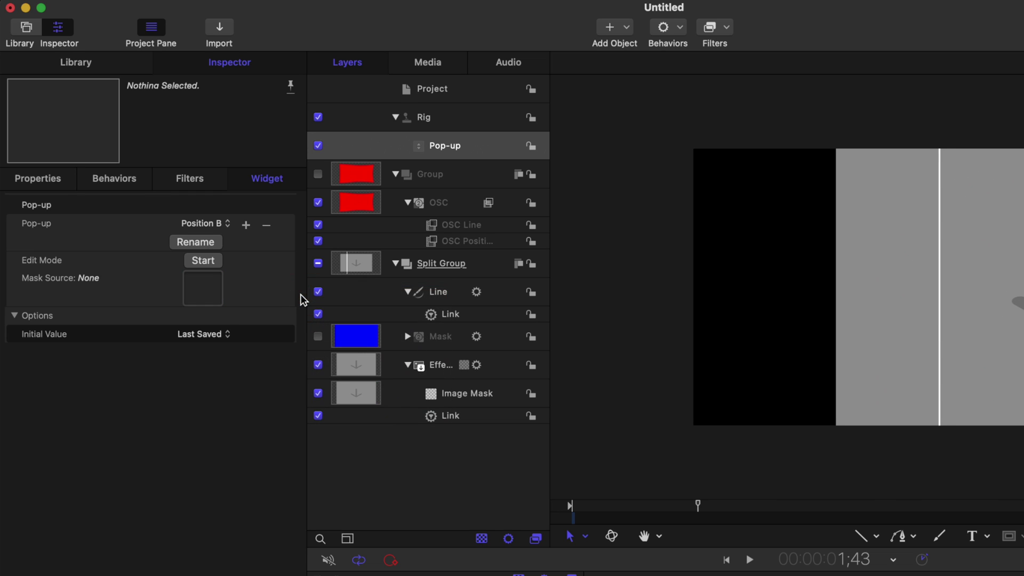
left_click(220, 224)
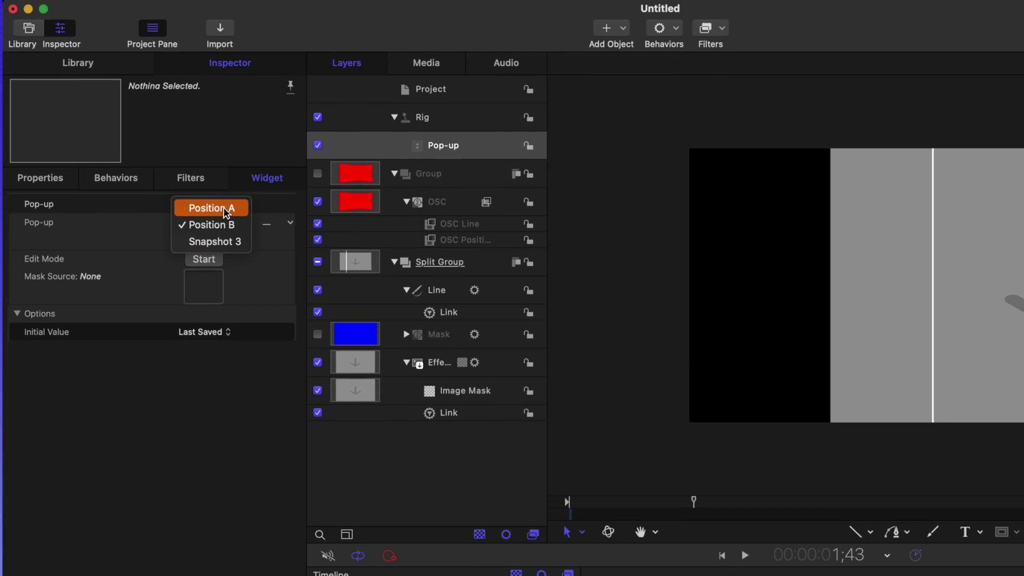
left_click(226, 208)
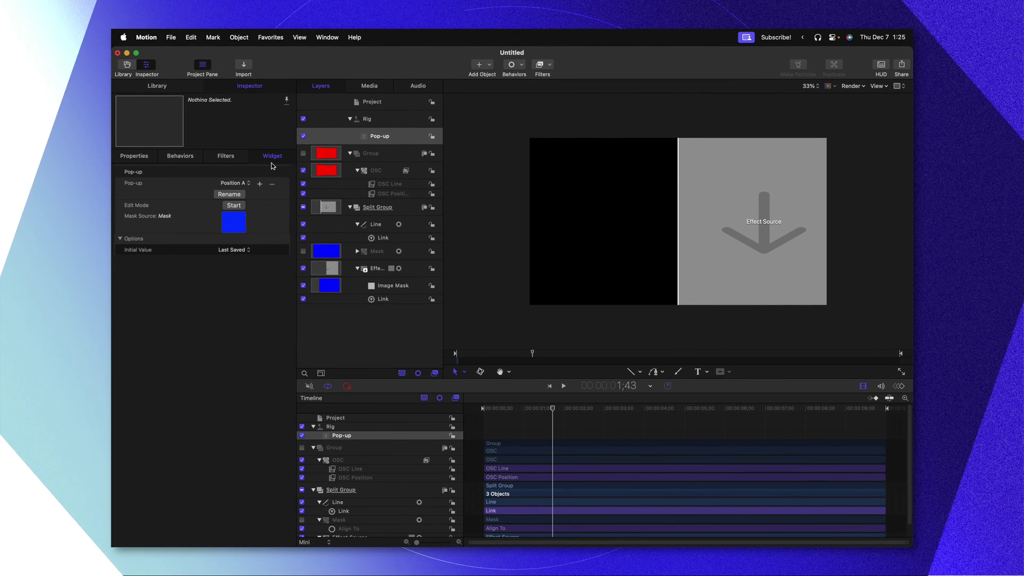
Step: Switch the pop-up to Position B and select the divider Line layer to inspect it
left_click(234, 183)
left_click(243, 194)
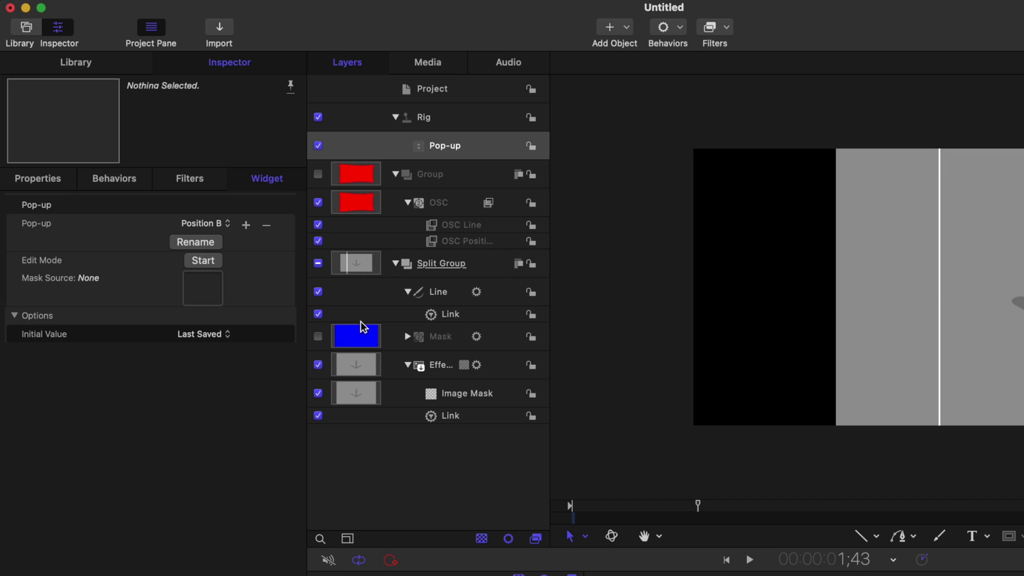
left_click(367, 289)
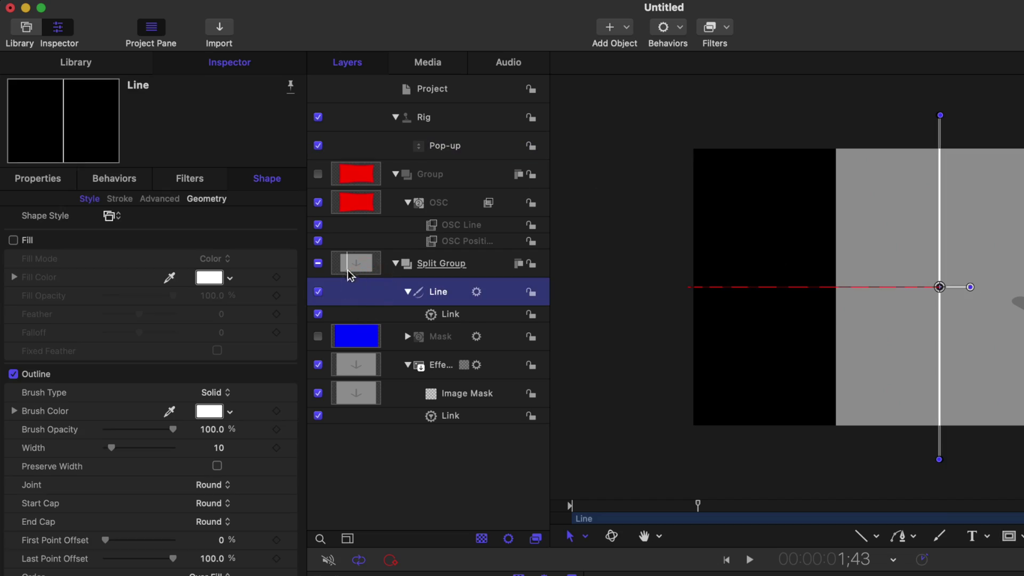
Step: Add the divider Line's Opacity to the rig's existing pop-up widget
left_click(62, 177)
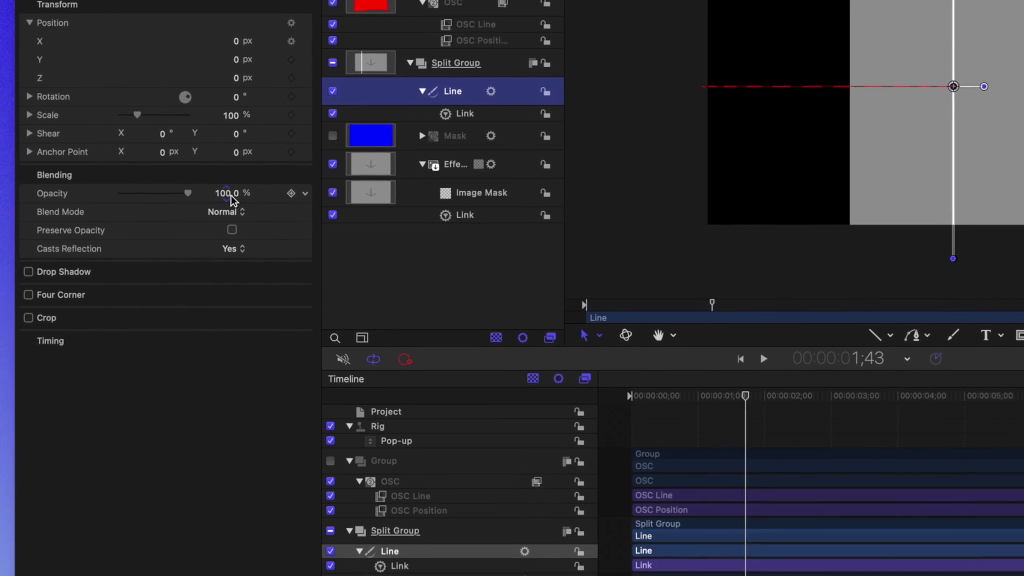
left_click(290, 394)
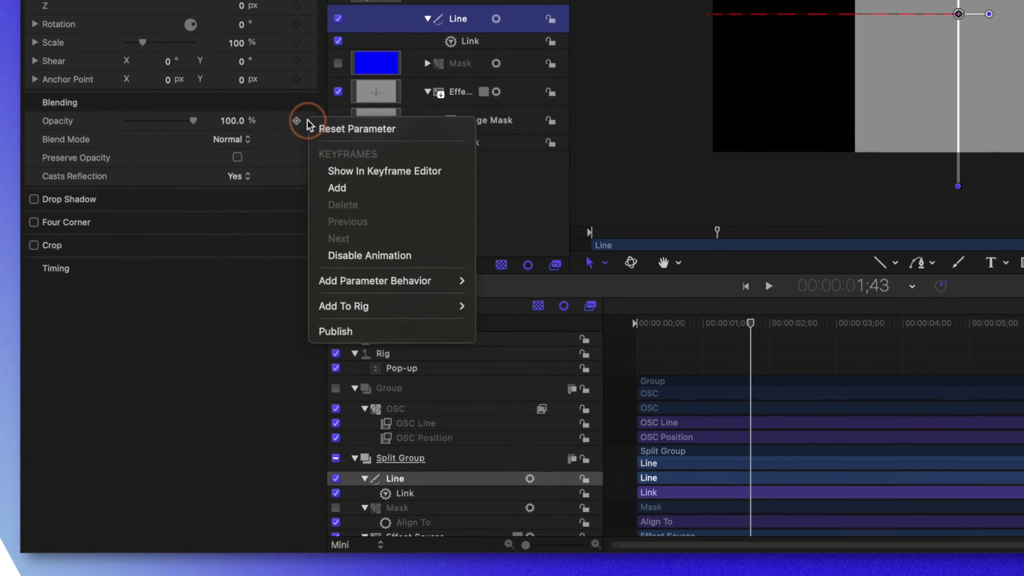
mouse_move(393, 302)
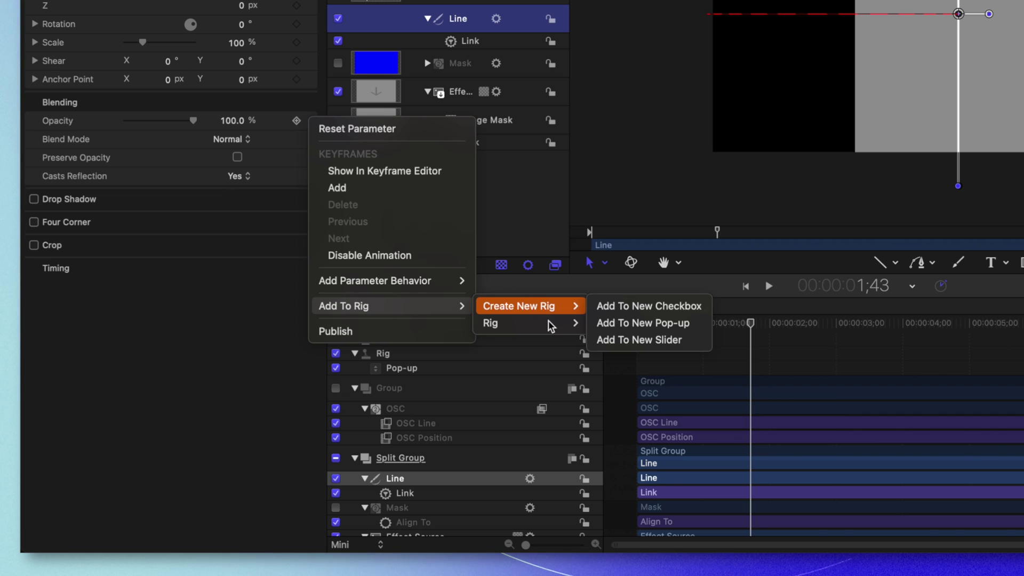
mouse_move(551, 330)
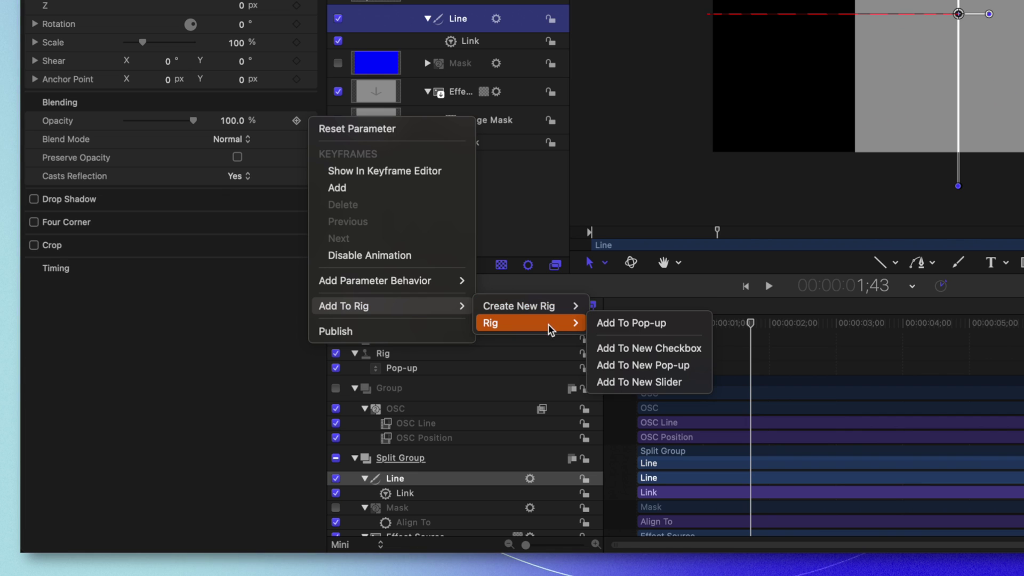
left_click(615, 323)
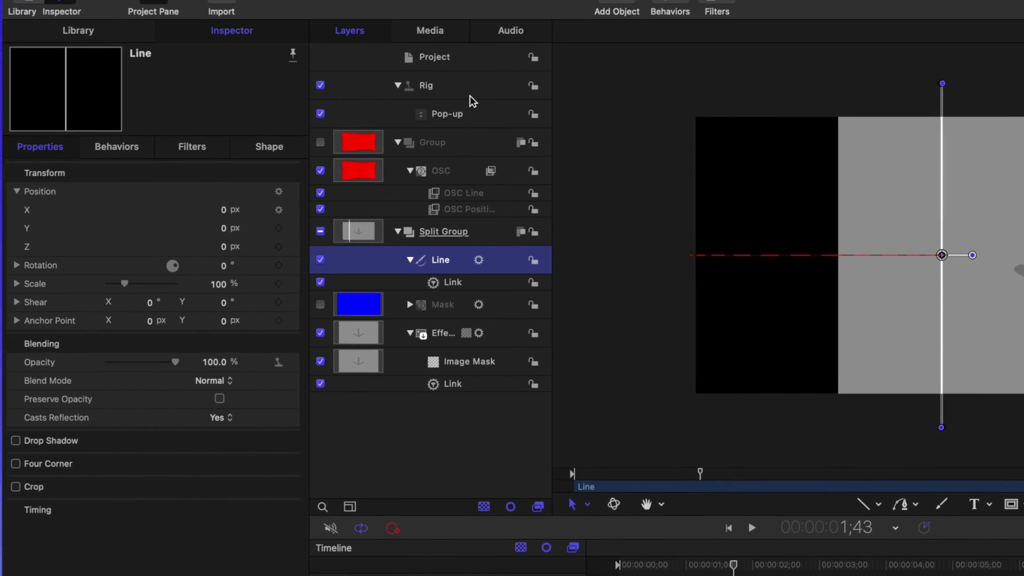
left_click(469, 113)
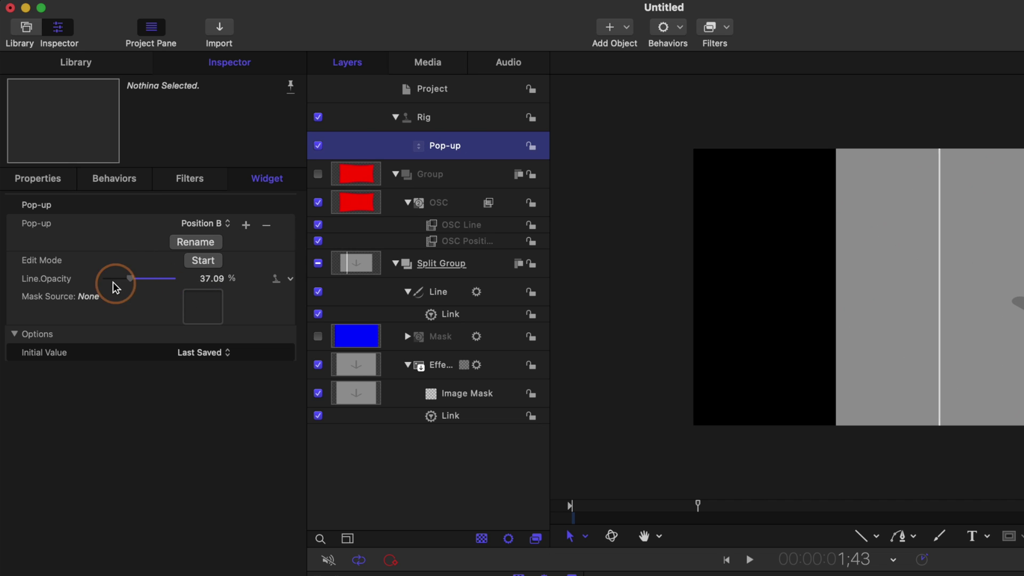
Step: Delete Snapshot 3 from the pop-up, returning to Position A, and publish the pop-up
left_click(213, 215)
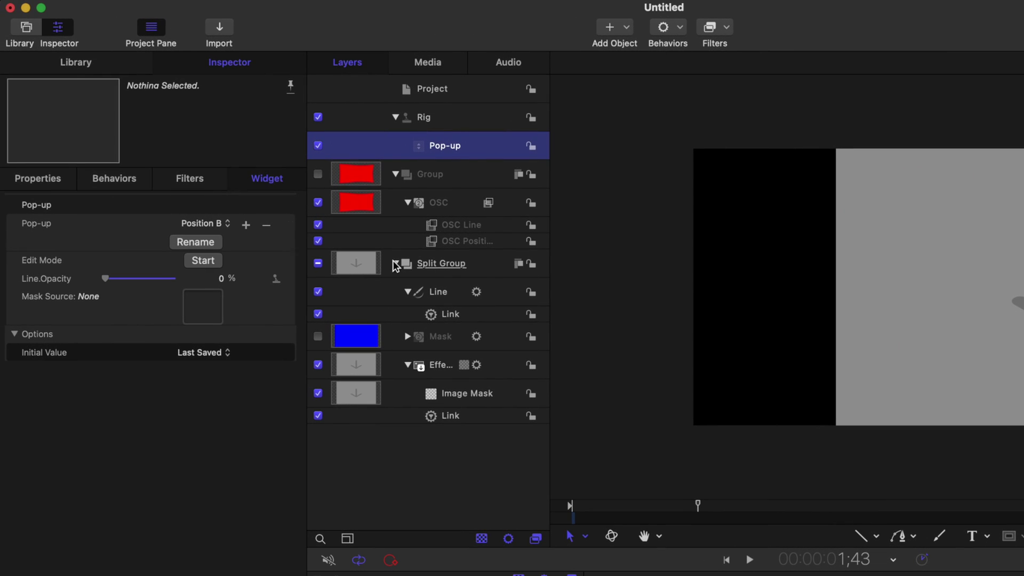
left_click(267, 225)
left_click(268, 228)
left_click(229, 211)
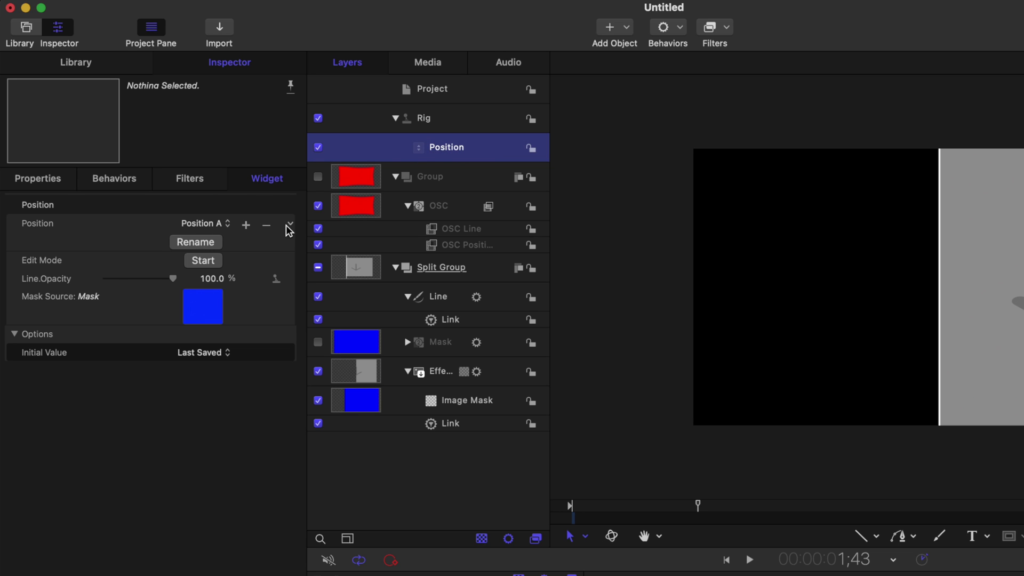
left_click(289, 226)
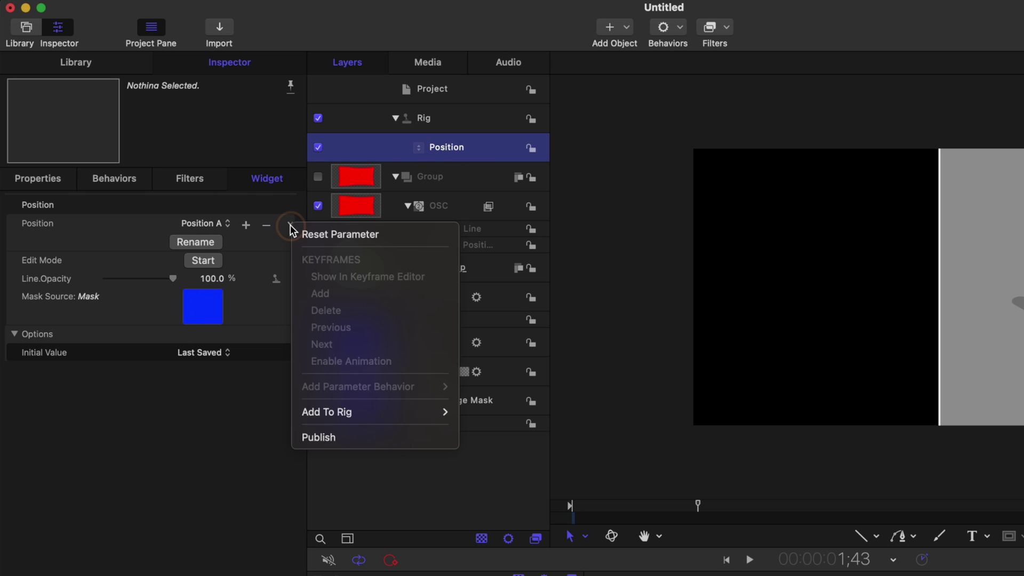
left_click(335, 434)
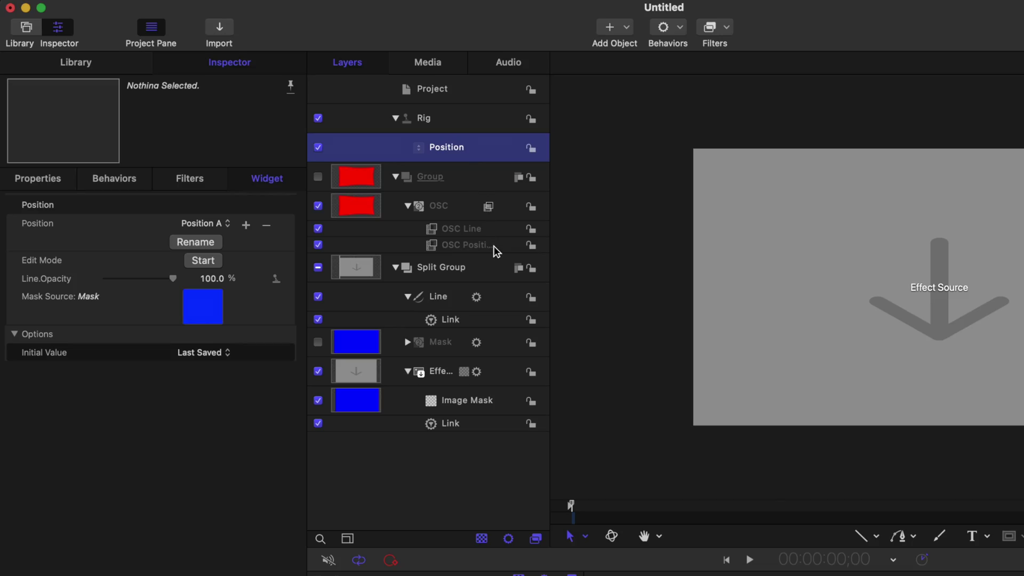
Step: Select the OSC Position filter layer to show its Center X setting
left_click(495, 247)
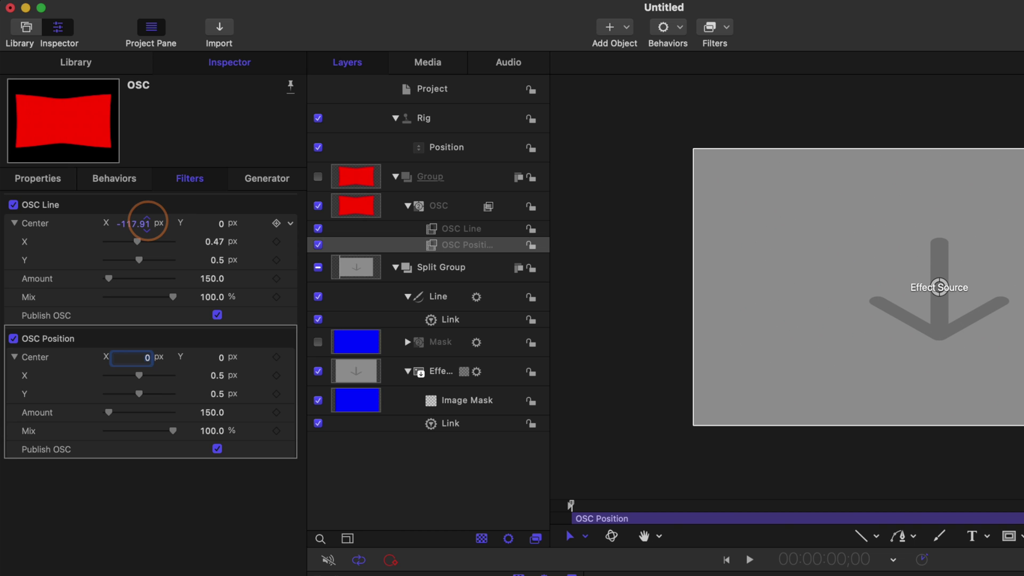
Step: Confirm OSC Position X at 0, preview, and shift OSC Line Center X to -897.73
key("Return")
key("space")
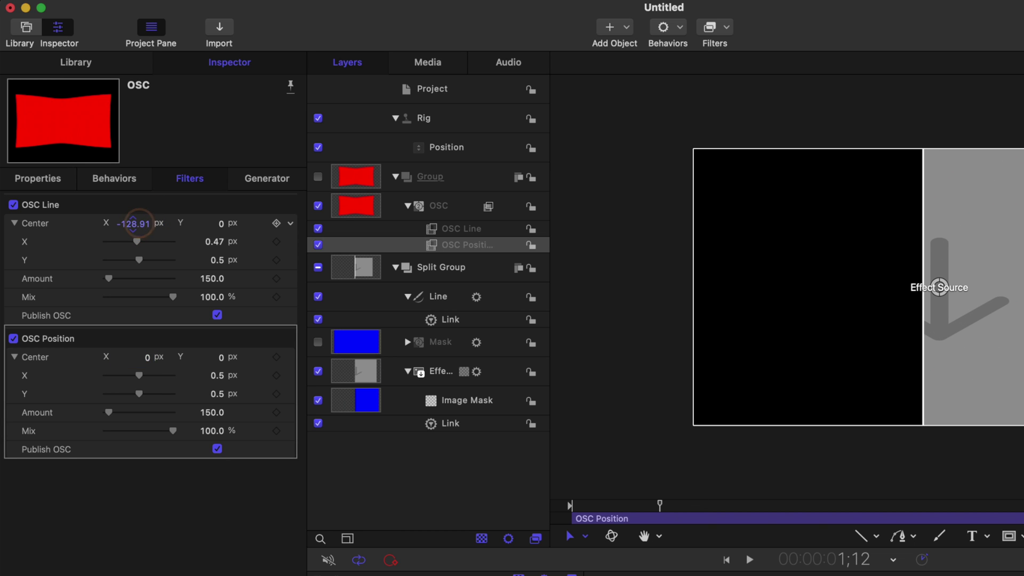
left_click_drag(133, 224, 115, 223)
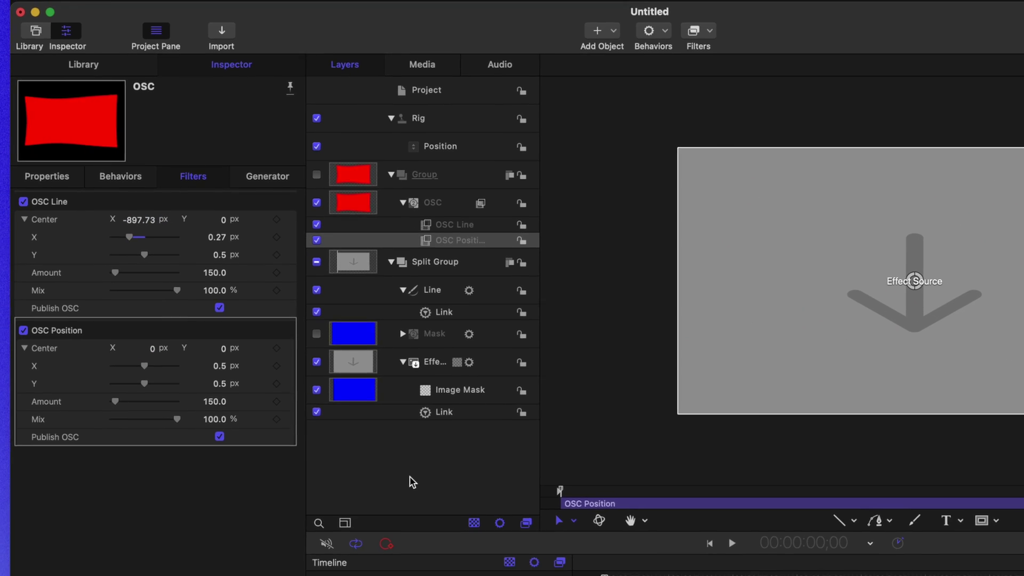
Step: Publish the template as 'Split Screen Effect' in the Tutorials category
key("super+s")
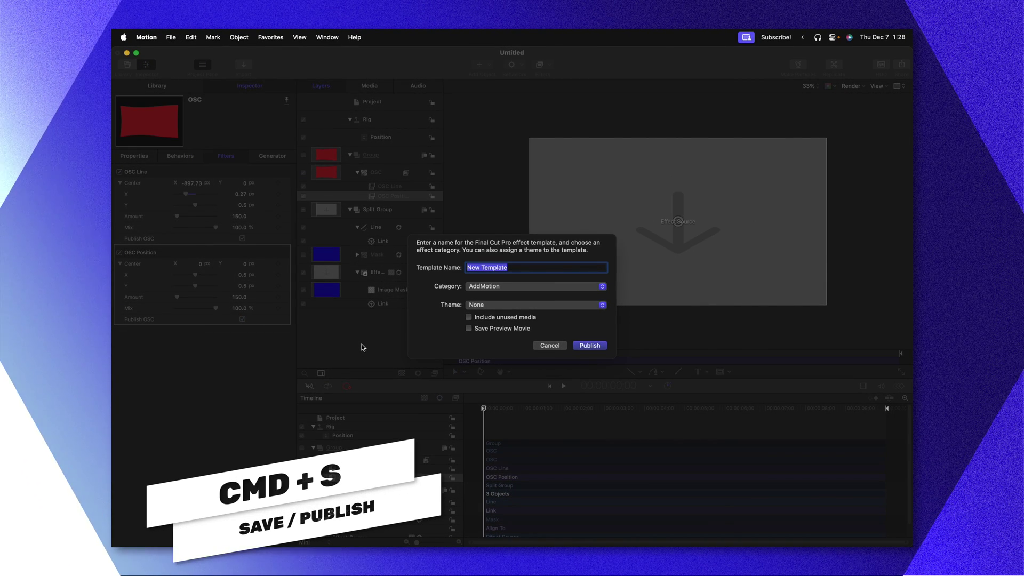
type("Split Screen Effect")
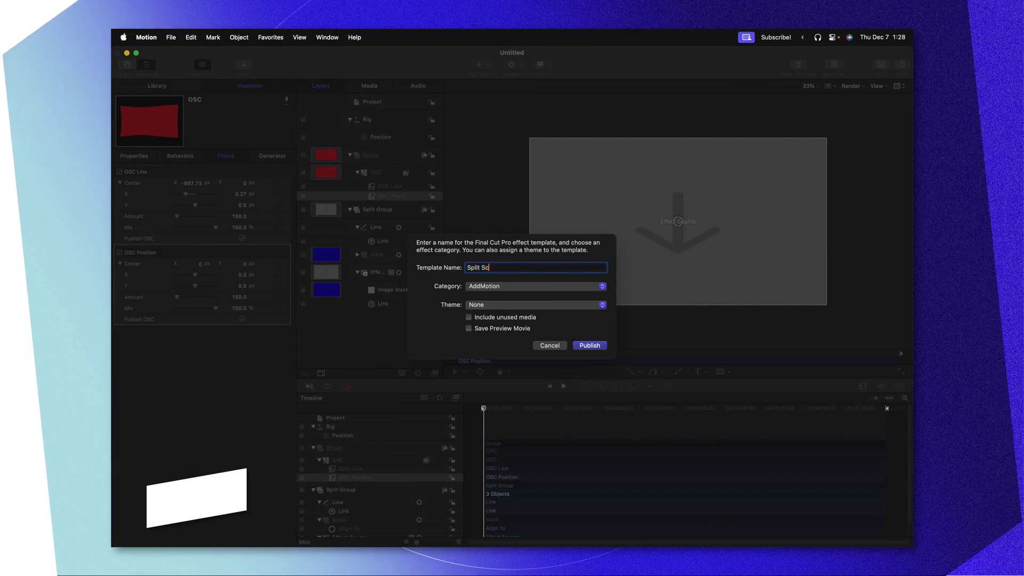
left_click(508, 286)
scroll(516, 389, "down", 8)
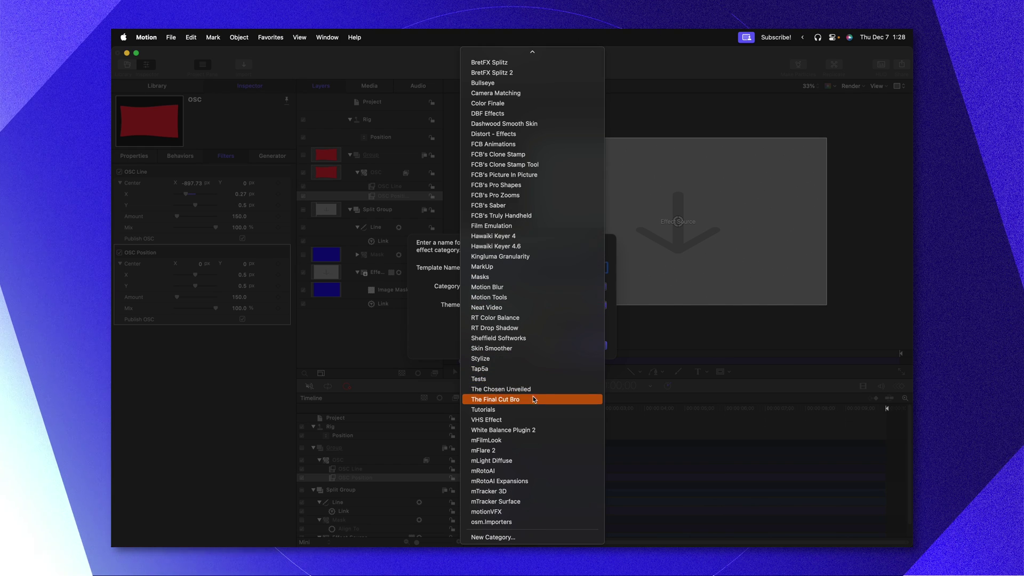
left_click(534, 409)
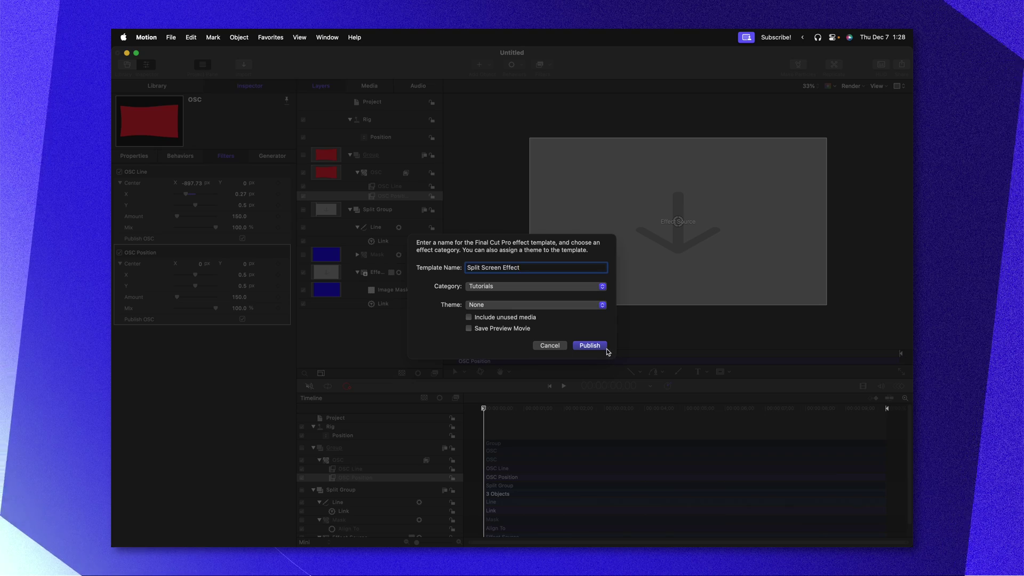
left_click(590, 346)
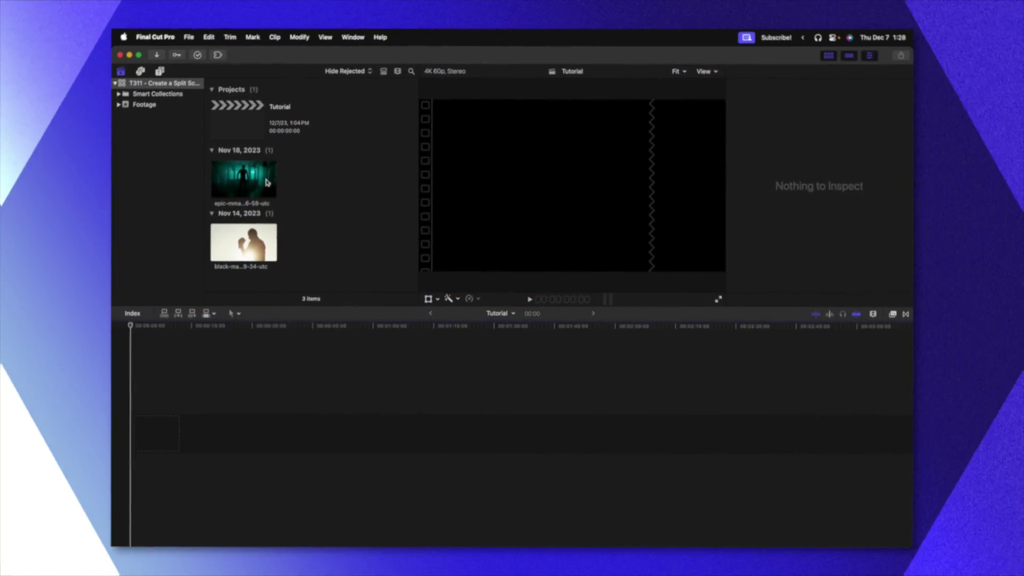
Step: Place the fighter clip at the timeline start and apply Split Screen Effect from Tutorials
left_click_drag(249, 179, 217, 367)
left_click_drag(181, 433, 138, 433)
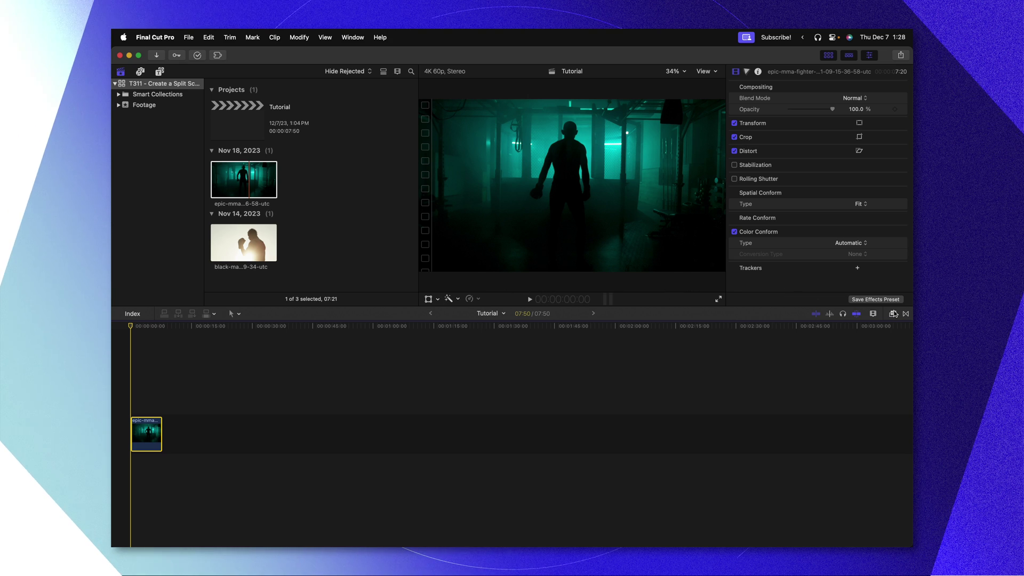
key("super+5")
key("shift+z")
scroll(761, 427, "down", 1)
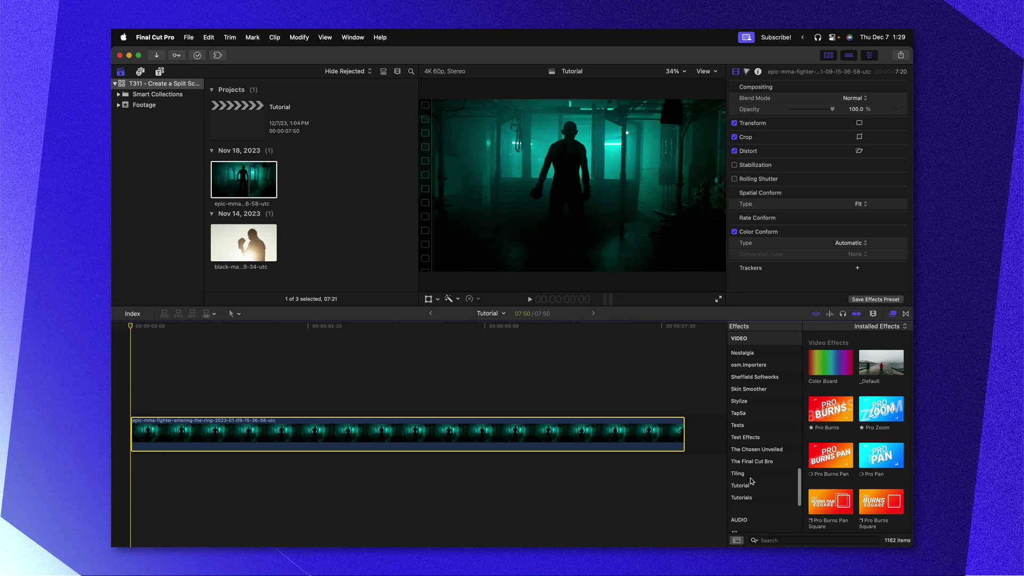
left_click(744, 497)
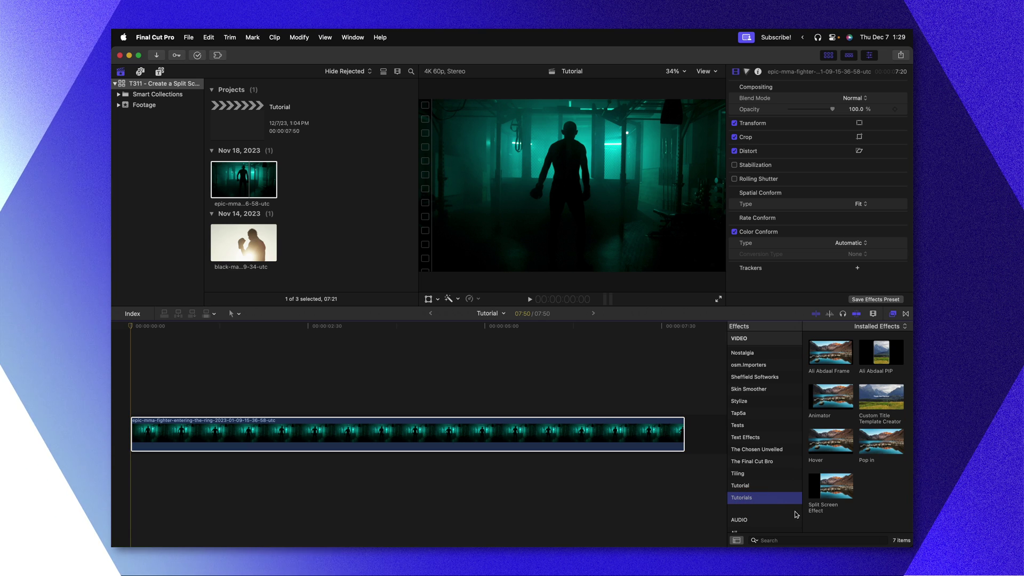
double_click(828, 487)
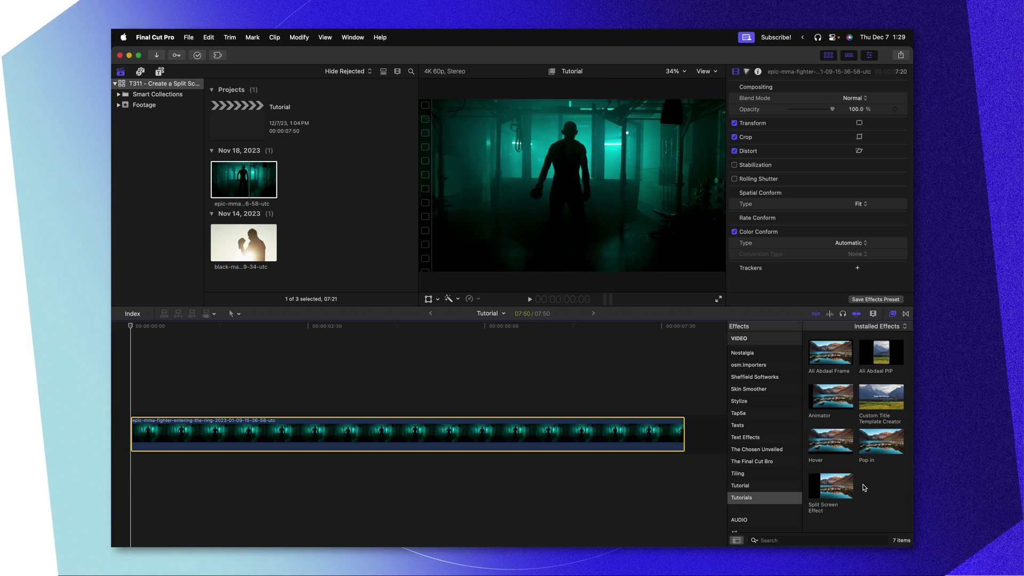
left_click_drag(828, 491, 481, 434)
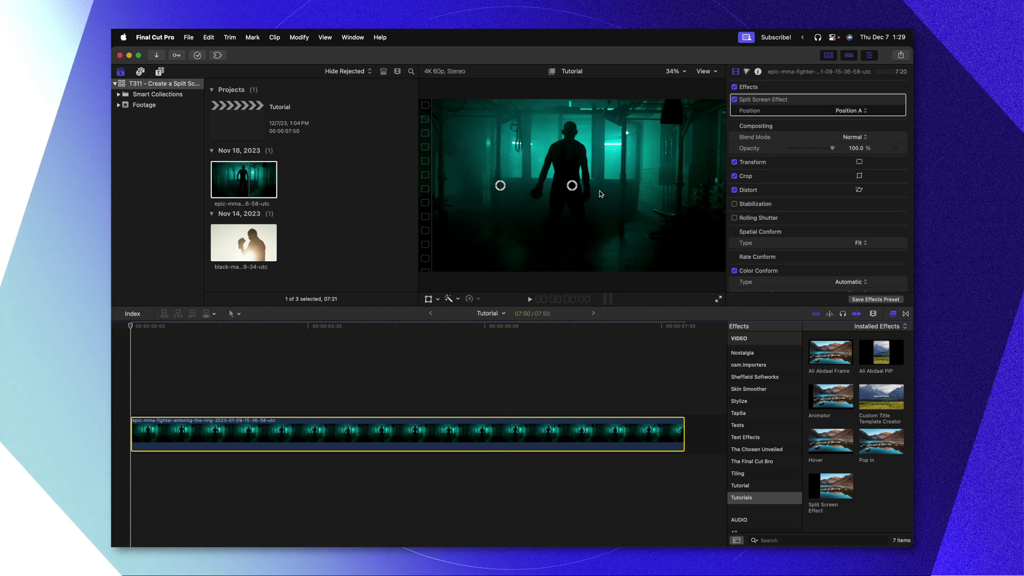
Step: Drag the split divider and fighter image rightward, then replay the animation from the start
key("space")
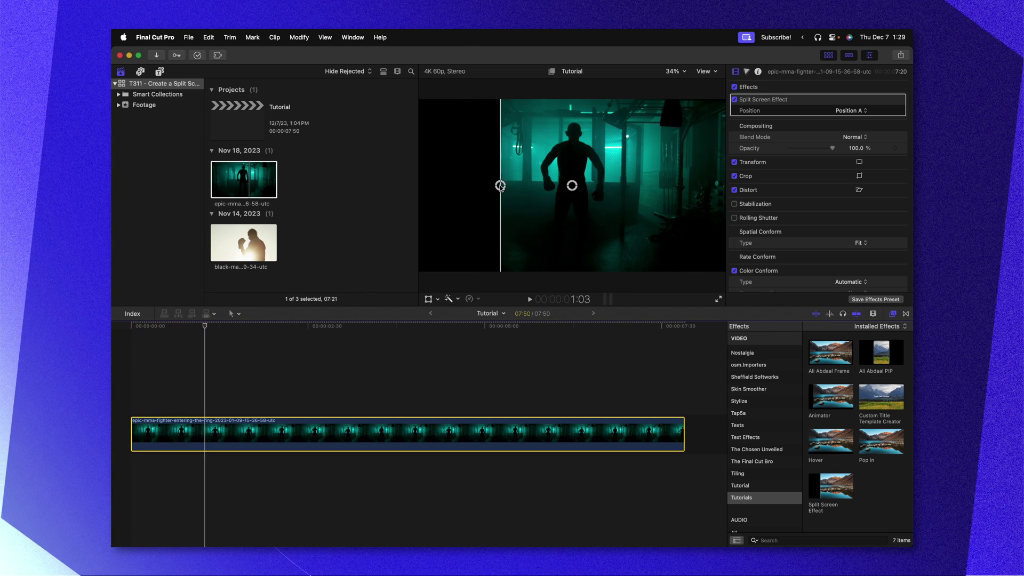
left_click_drag(501, 187, 534, 190)
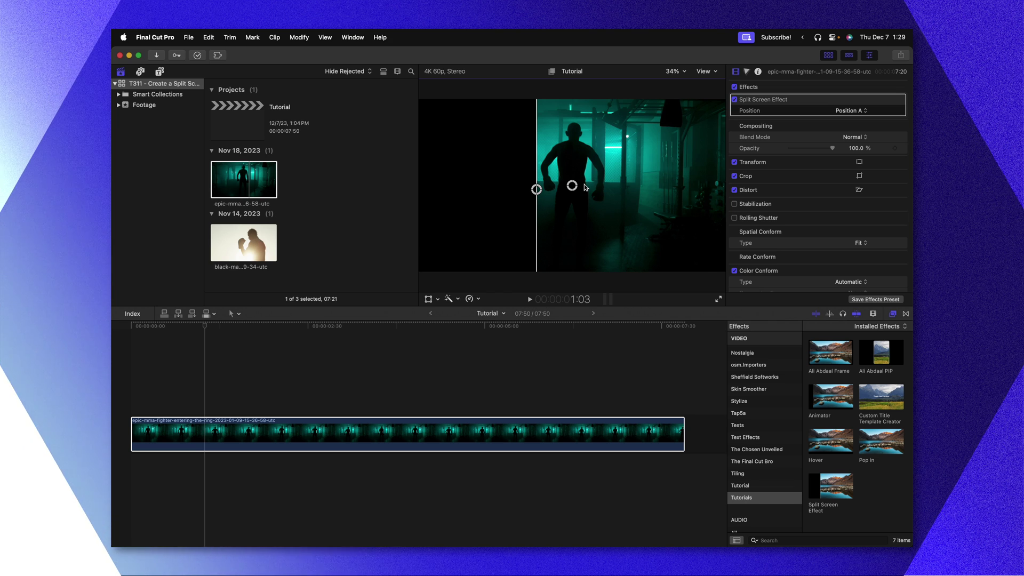
left_click_drag(572, 185, 631, 185)
left_click(117, 362)
key("Home")
key("space")
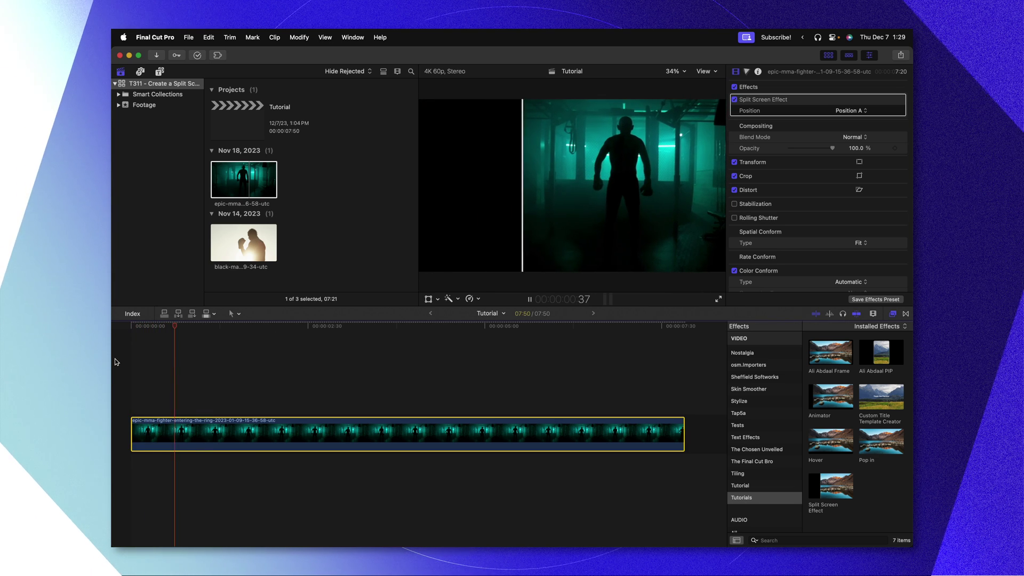
key("space")
Step: Connect the boxing-glove clip below the fighter clip and reposition it in the frame
left_click(244, 243)
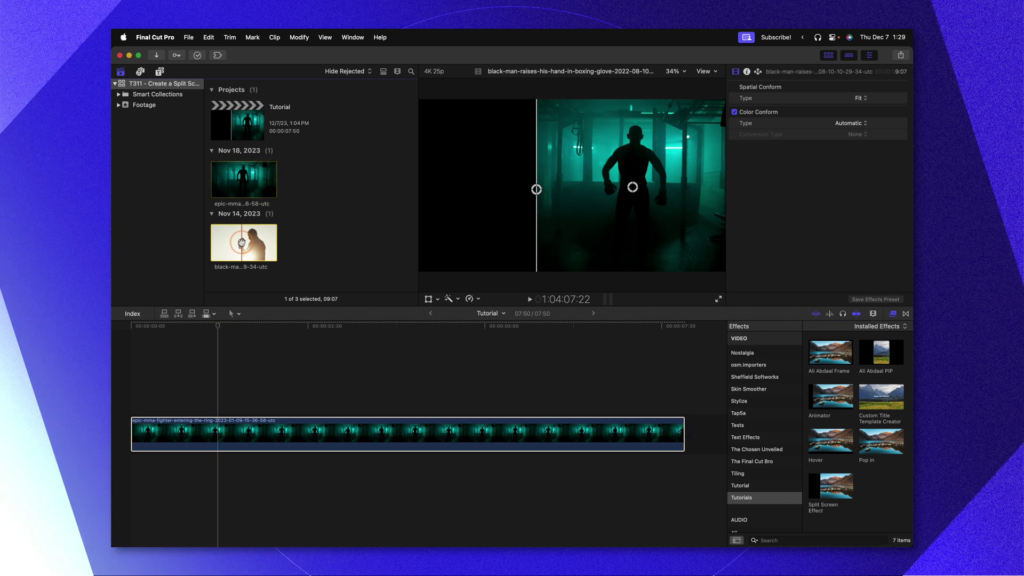
left_click_drag(245, 246, 114, 487)
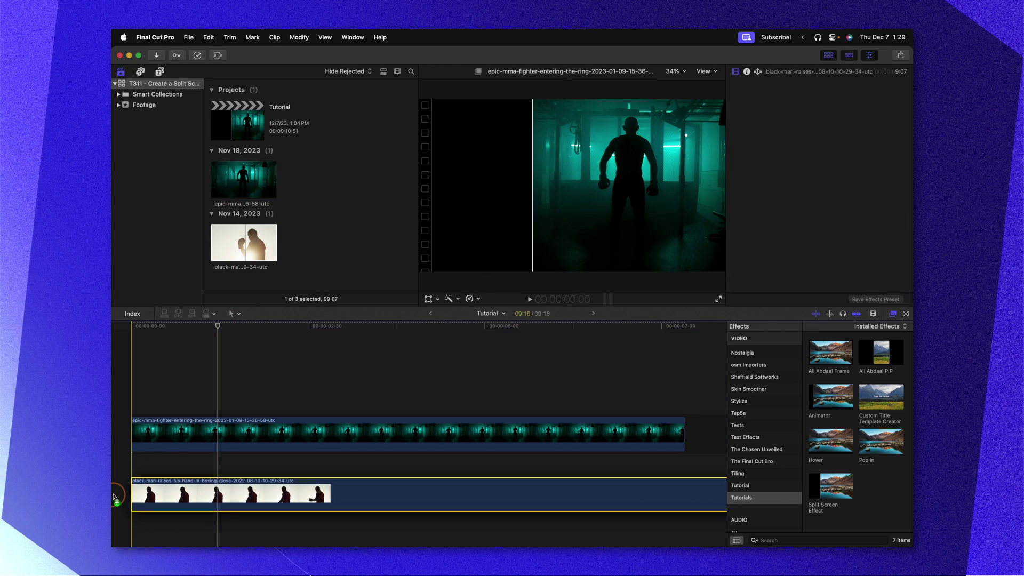
left_click_drag(221, 319, 197, 323)
left_click(429, 299)
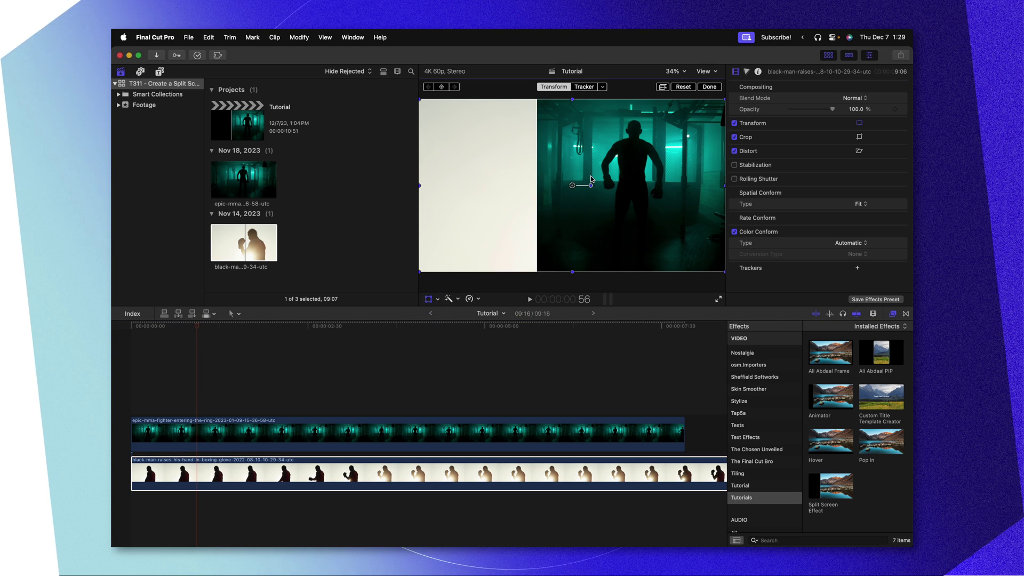
left_click_drag(520, 185, 459, 183)
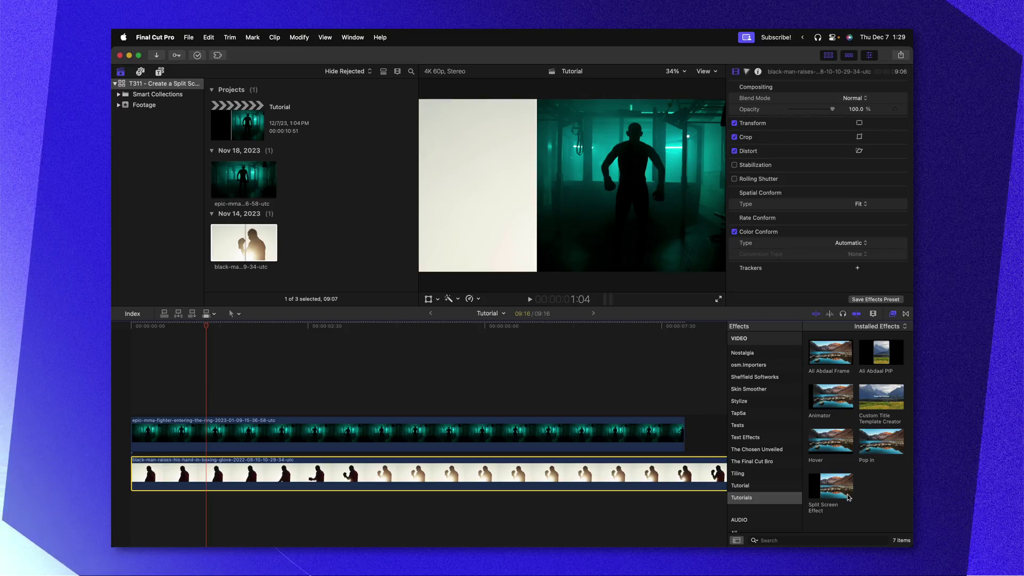
Step: Apply Split Screen Effect to the boxing clip at Position B, panning it into the left half
left_click_drag(828, 495, 184, 471)
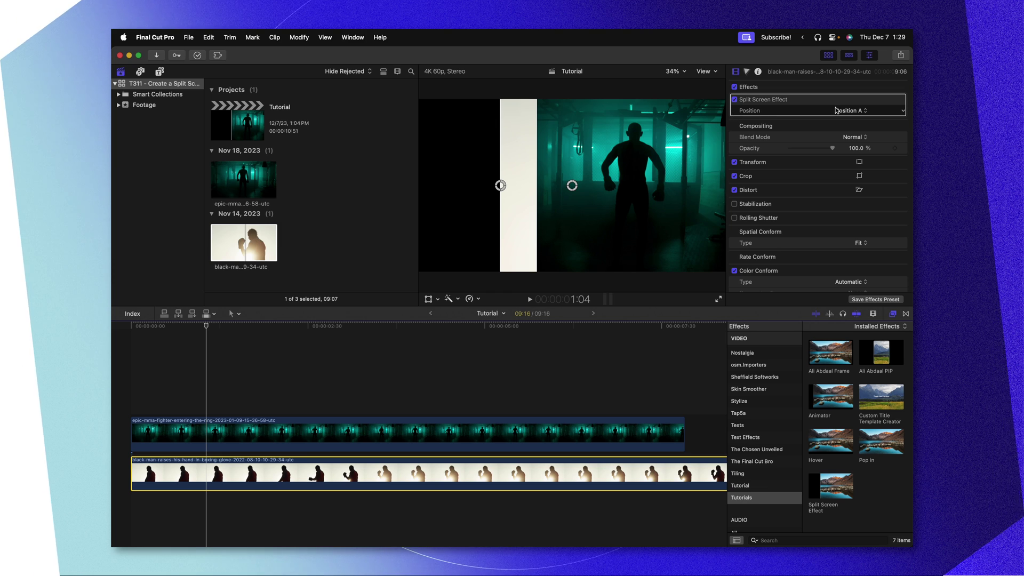
left_click(848, 122)
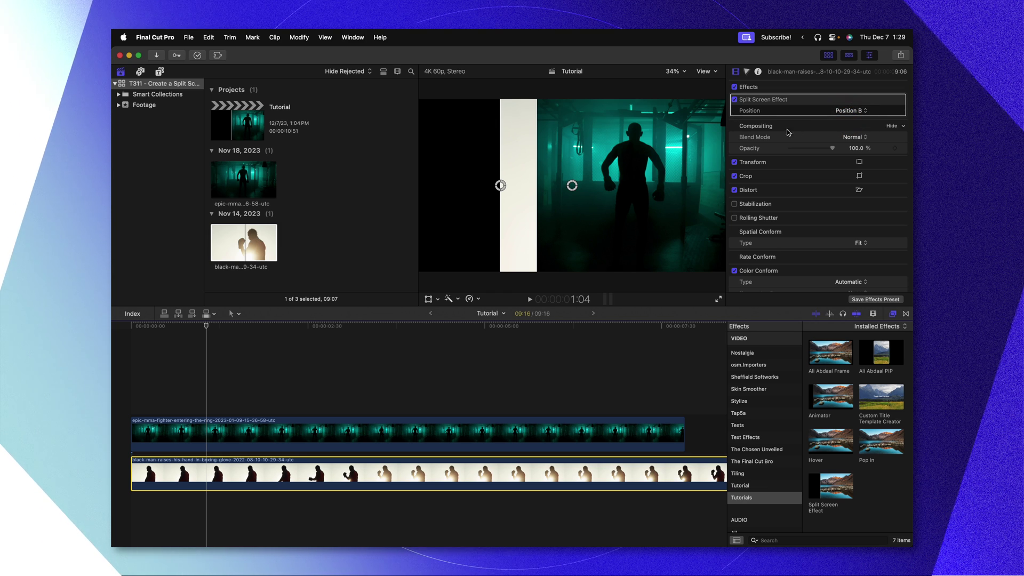
left_click_drag(540, 184, 442, 185)
key("space")
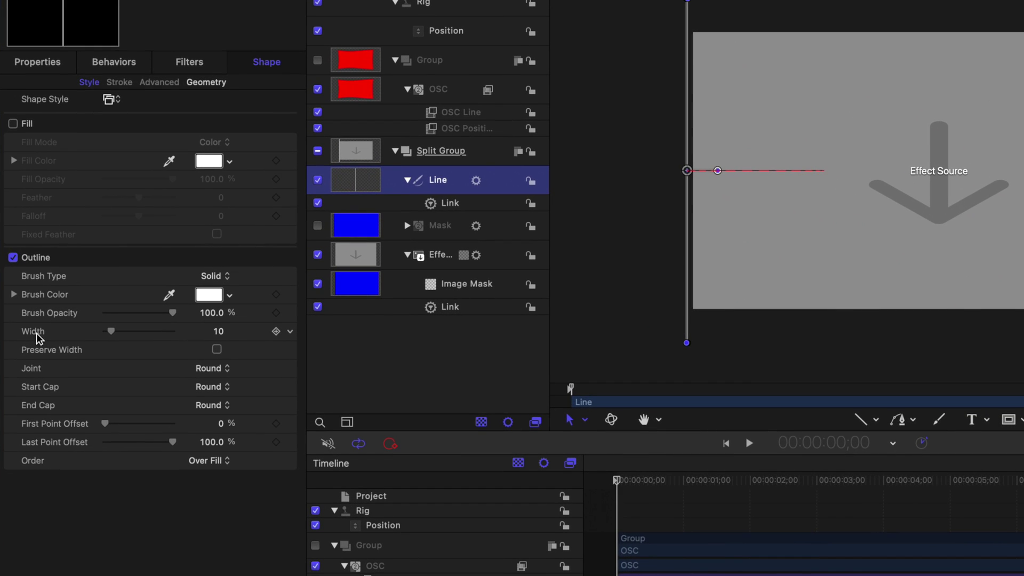
Step: Publish the divider Line's Width and Brush Color parameters
right_click(50, 338)
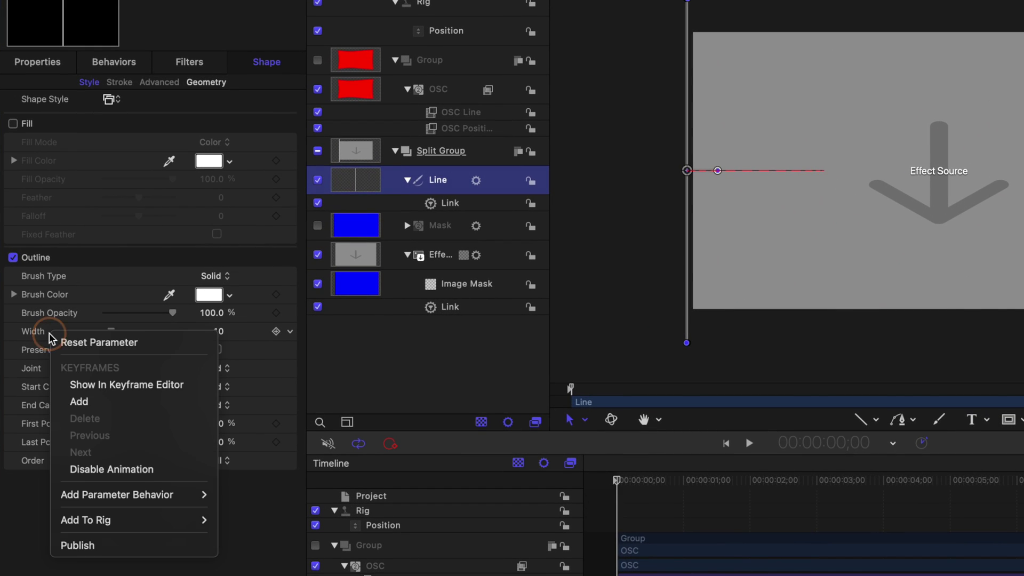
left_click(102, 540)
right_click(47, 298)
left_click(105, 510)
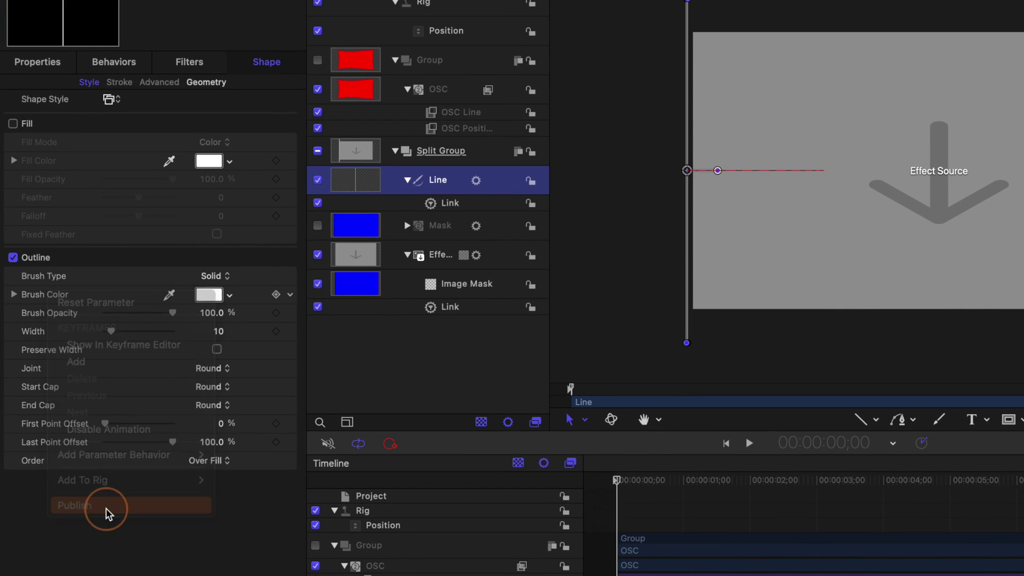